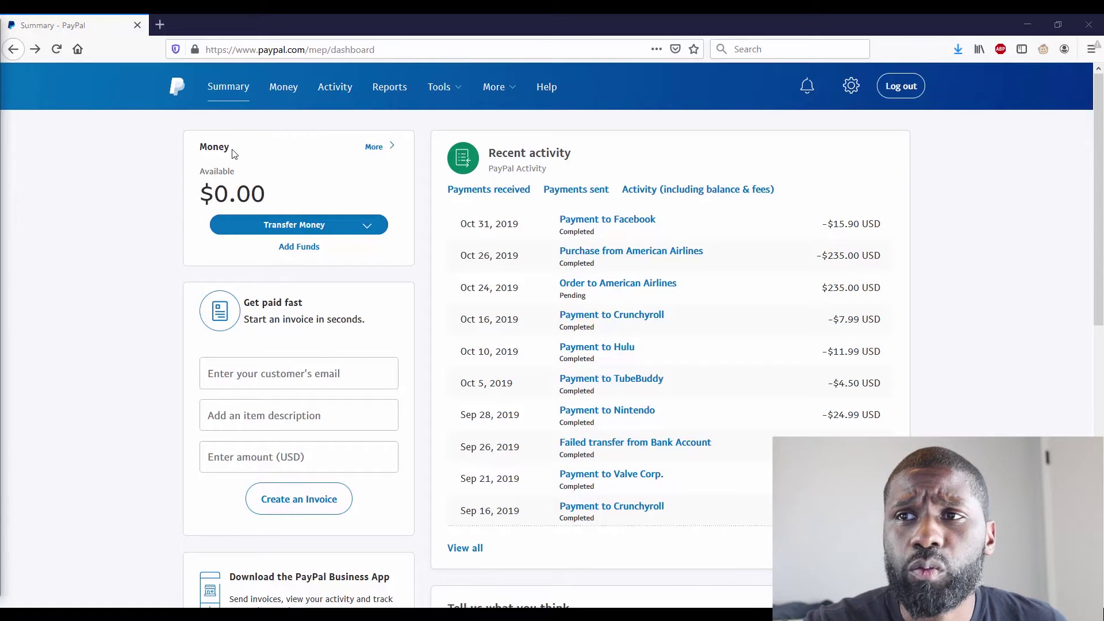
Open the PayPal buttons tool and start creating a Buy Now payment button
{"action": "mouse_move", "coordinate": [436, 104]}
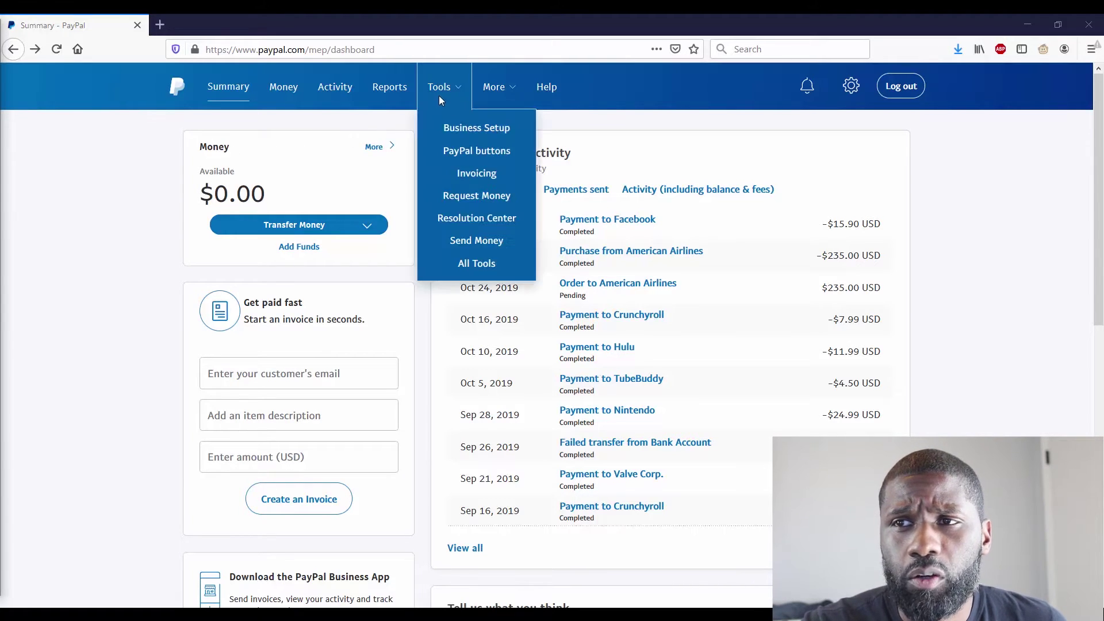
{"action": "left_click", "coordinate": [472, 160]}
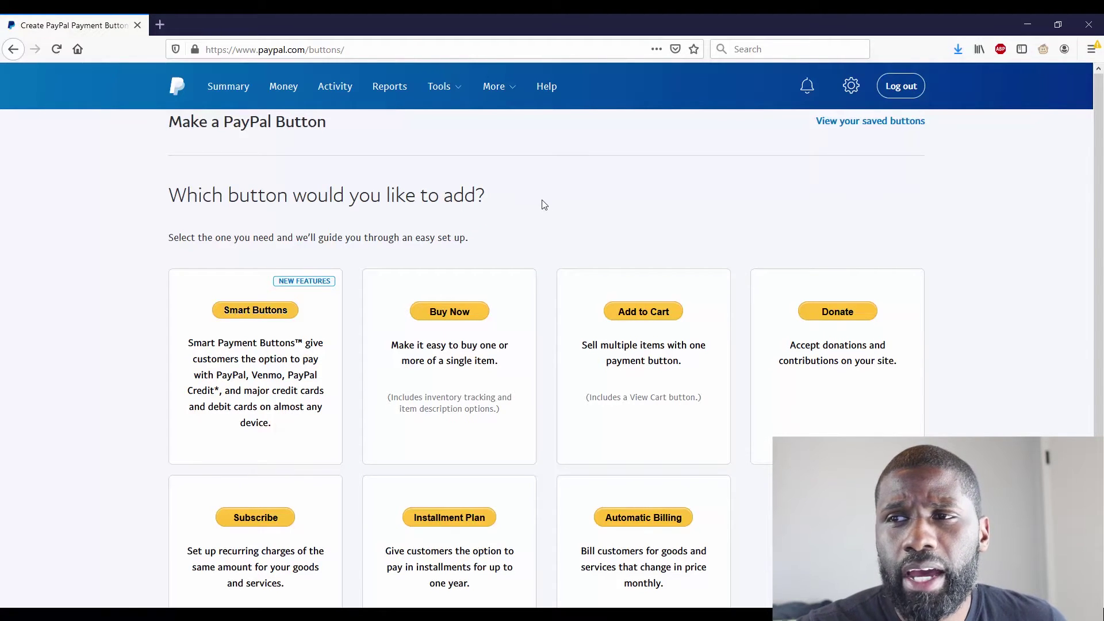
{"action": "scroll", "coordinate": [546, 219], "scroll_direction": "down", "scroll_amount": 2}
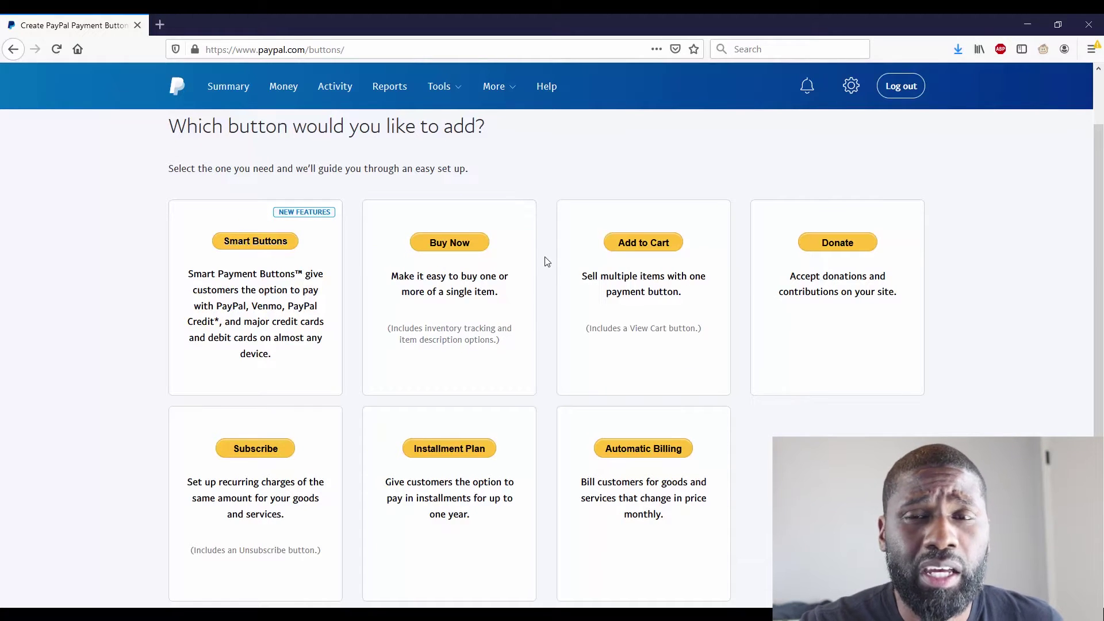
{"action": "left_click", "coordinate": [454, 254]}
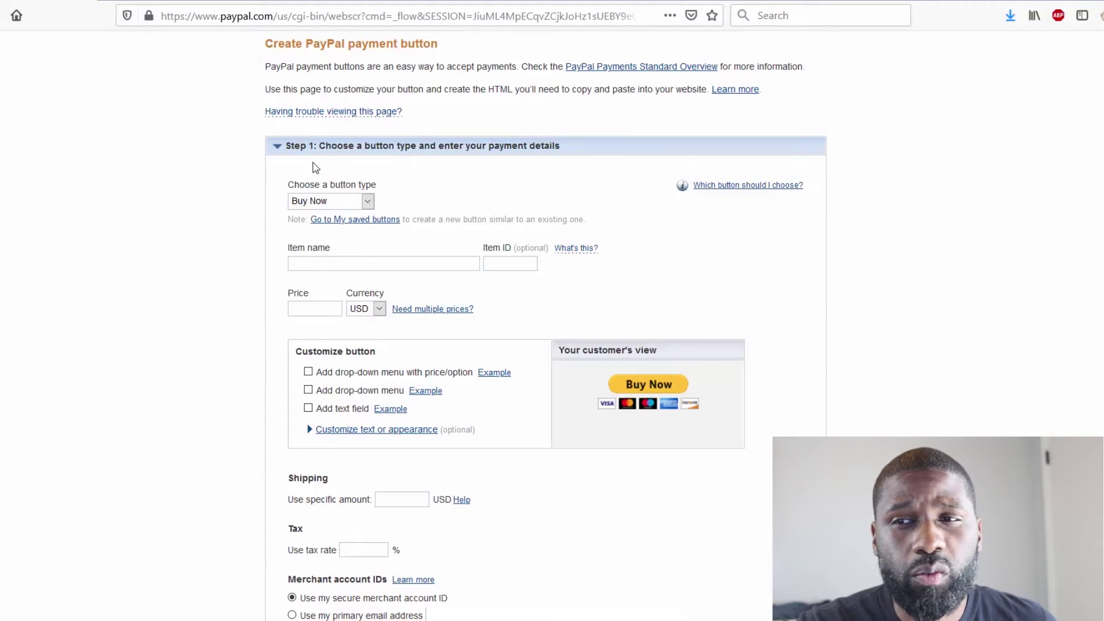
{"action": "scroll", "coordinate": [312, 169], "scroll_direction": "down", "scroll_amount": 5}
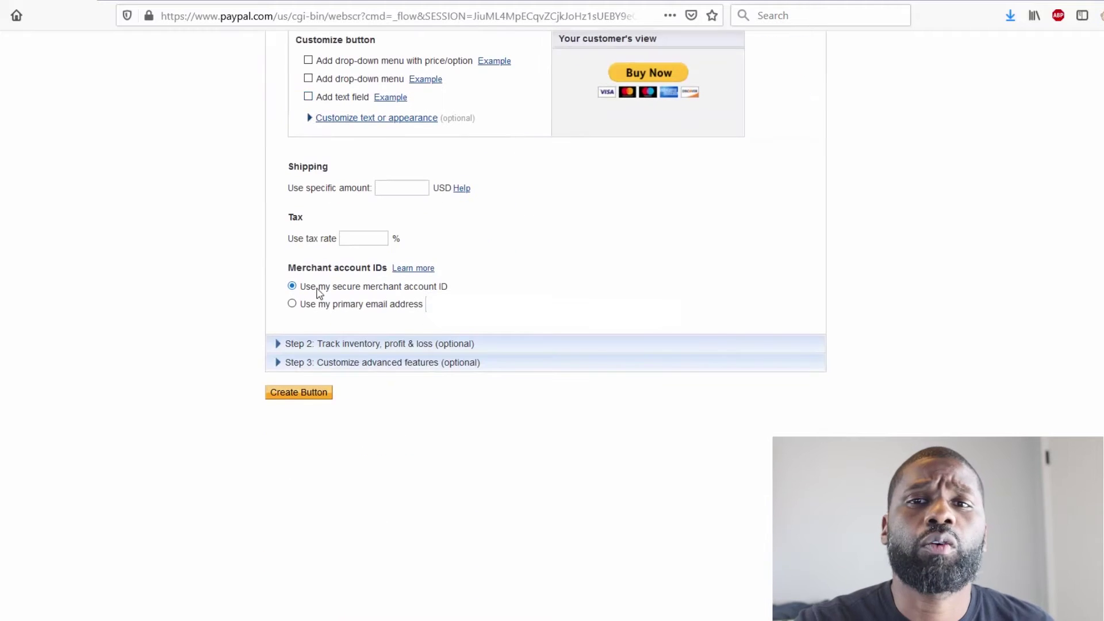
{"action": "scroll", "coordinate": [311, 288], "scroll_direction": "up", "scroll_amount": 5}
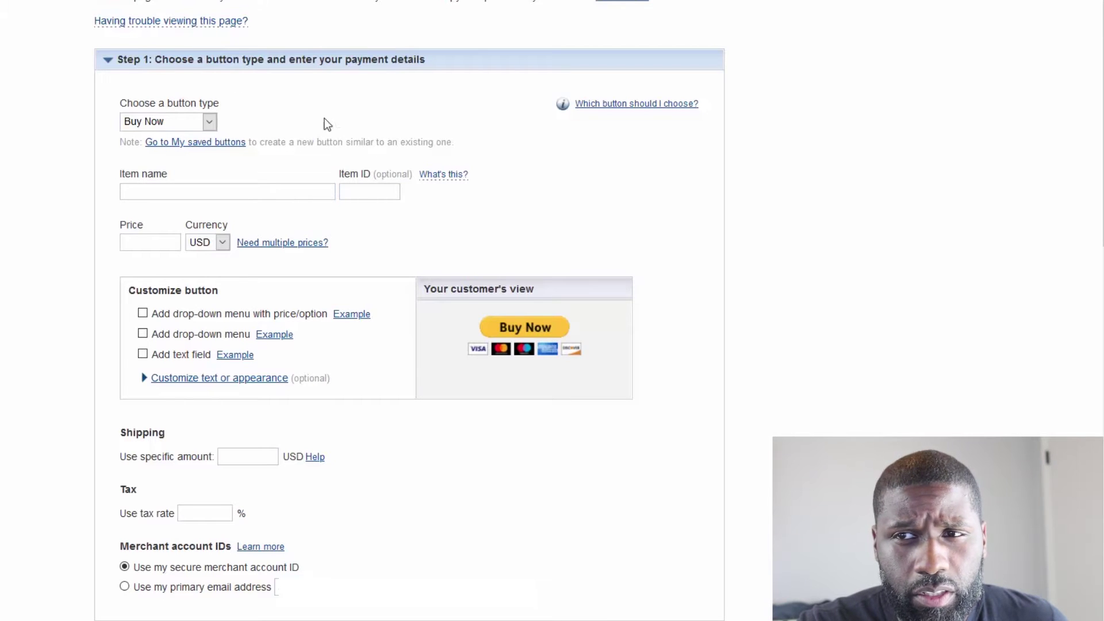
Choose Buy Now as the button type and enter the item name mb with item ID 112
{"action": "left_click", "coordinate": [210, 123]}
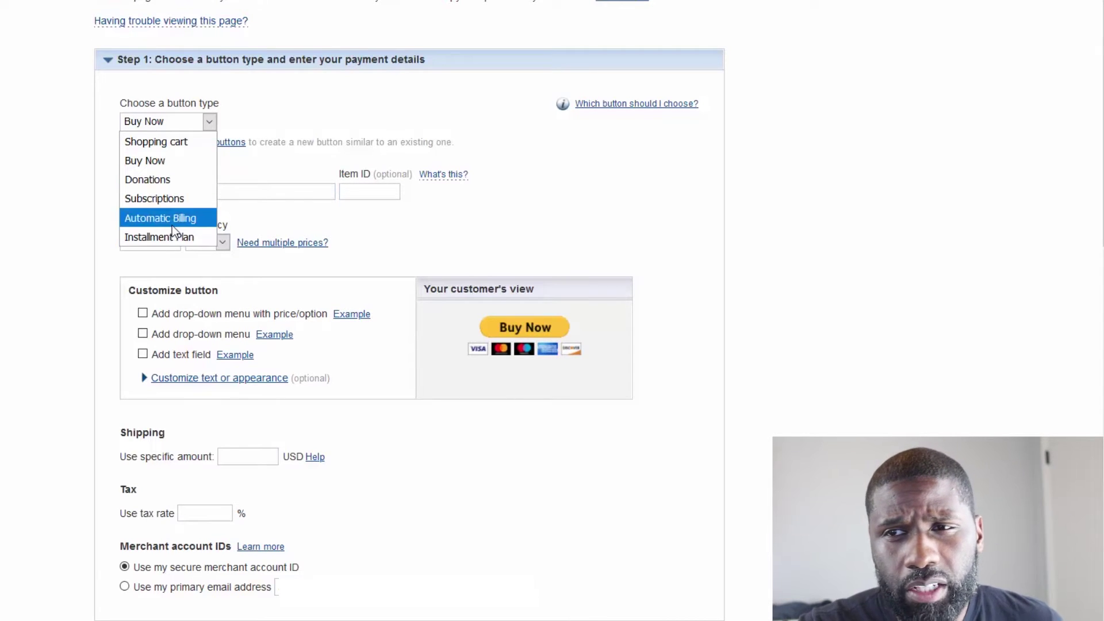
{"action": "left_click", "coordinate": [168, 166]}
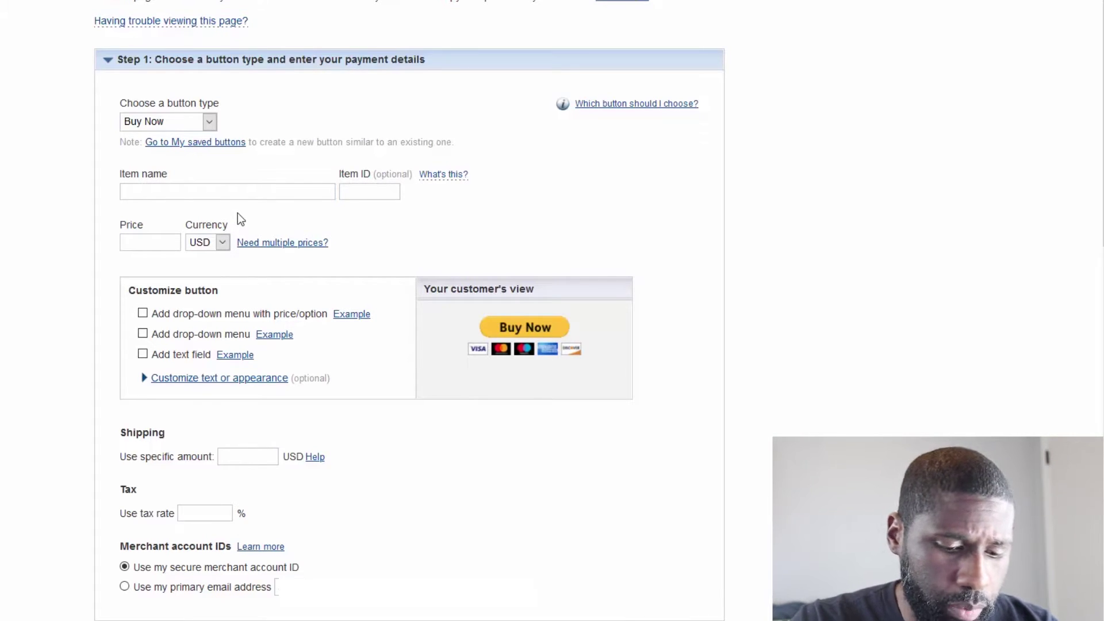
{"action": "type", "text": "m"}
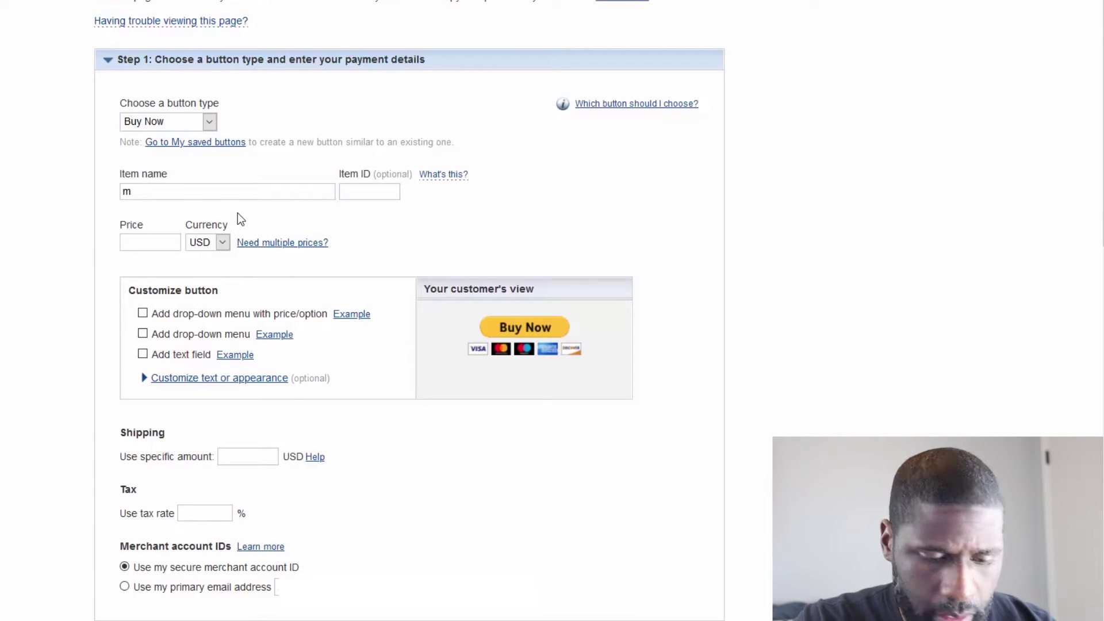
{"action": "type", "text": "b"}
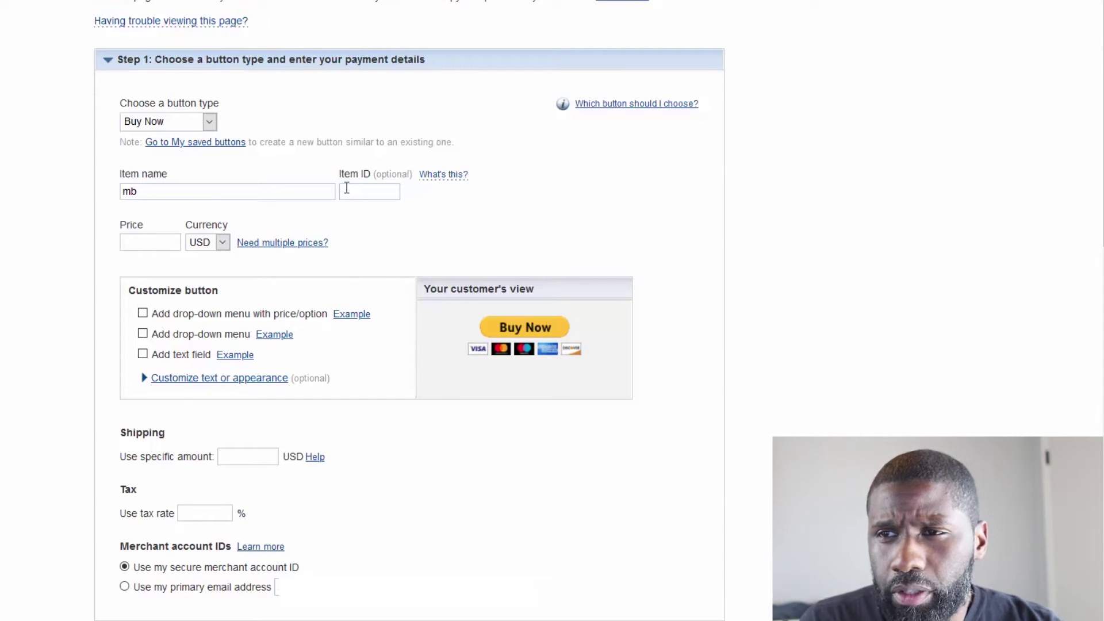
{"action": "type", "text": "112"}
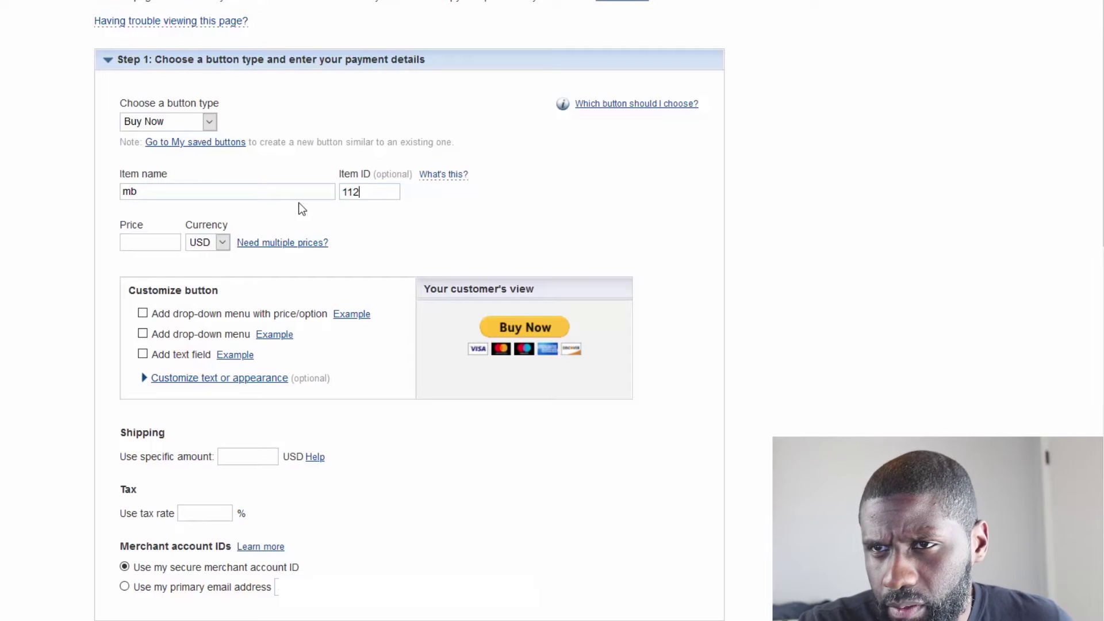
Examine the example of a drop-down menu with price options and return to the button form
{"action": "scroll", "coordinate": [299, 204], "scroll_direction": "down", "scroll_amount": 3}
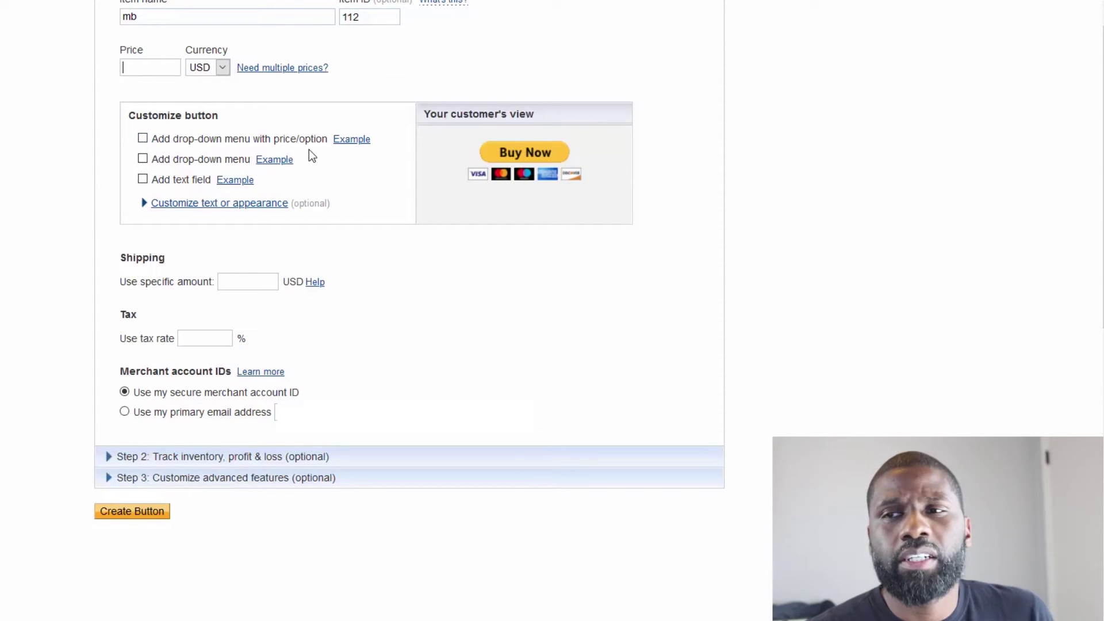
{"action": "left_click", "coordinate": [353, 139]}
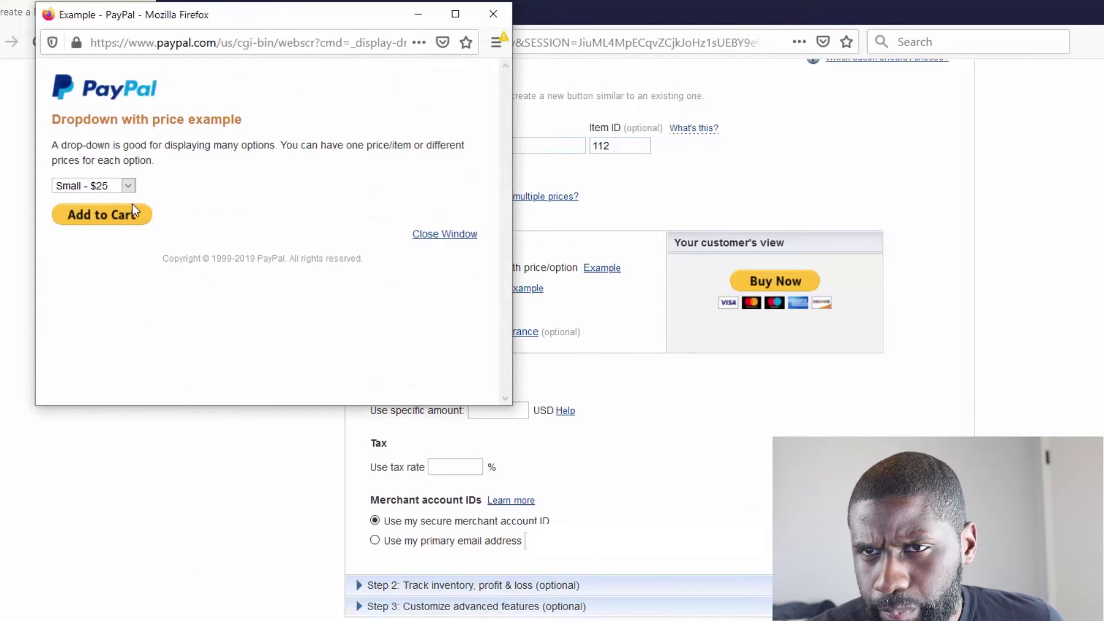
{"action": "left_click", "coordinate": [128, 186]}
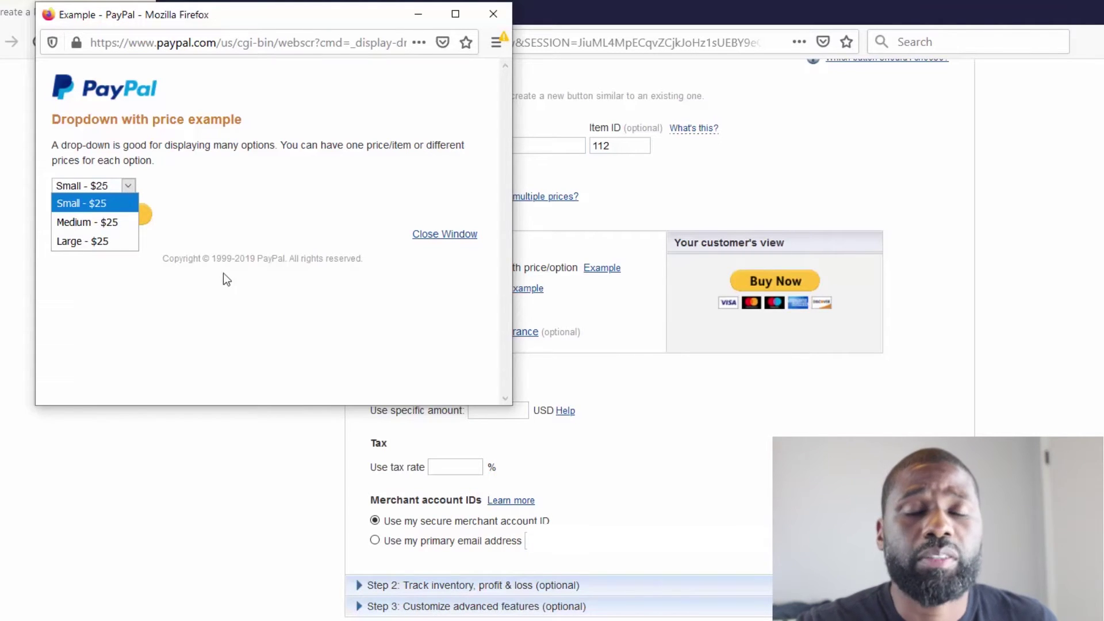
{"action": "left_click", "coordinate": [113, 461]}
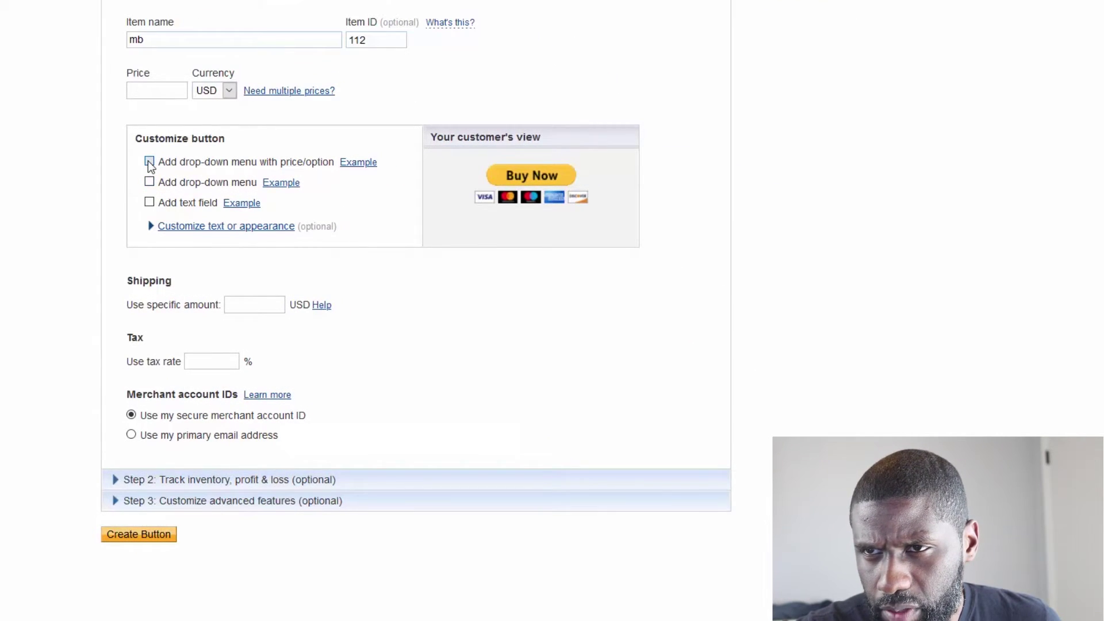
Add a drop-down menu with price/option to the button and name it Date Range
{"action": "left_click", "coordinate": [149, 161]}
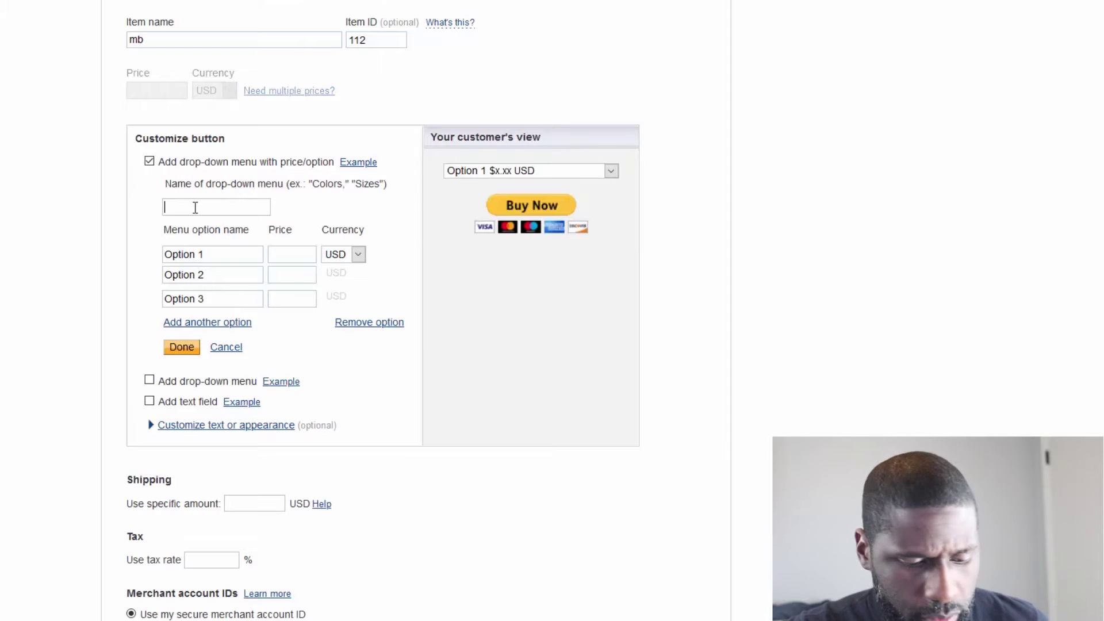
{"action": "type", "text": "Date "}
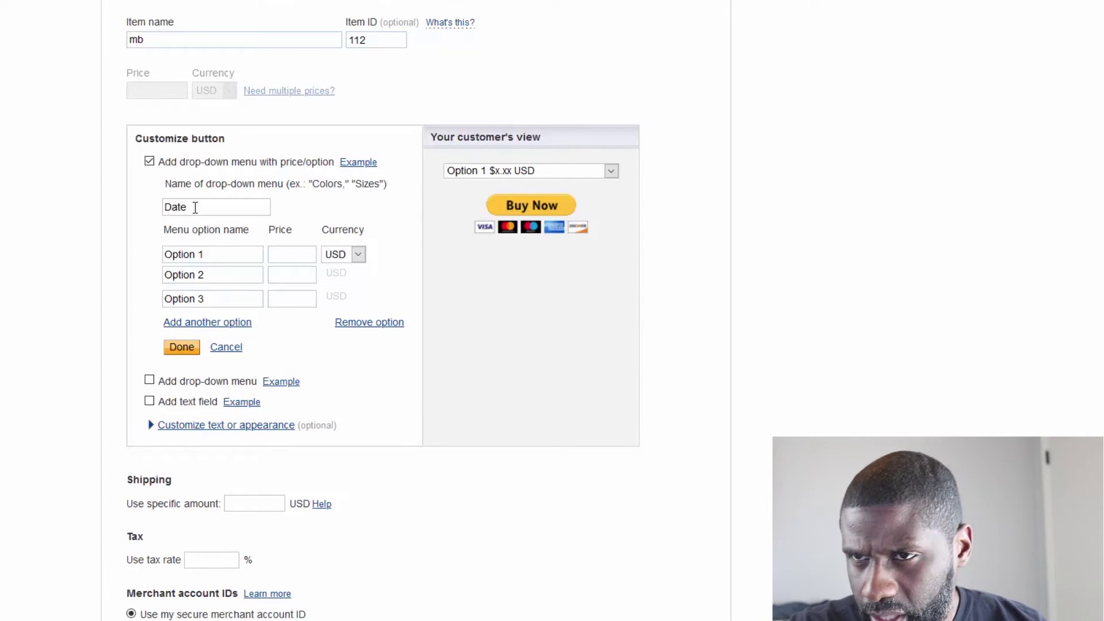
{"action": "type", "text": "Range"}
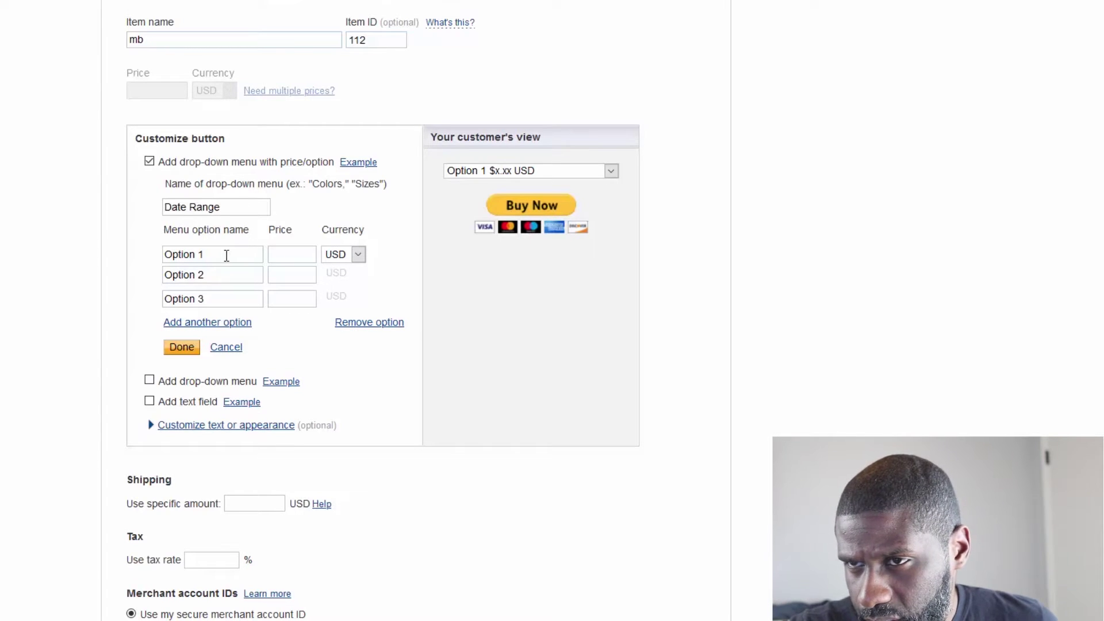
Set the prices of the three menu options to 35, 55 and 70 USD
{"action": "left_click", "coordinate": [311, 254]}
{"action": "type", "text": "35"}
{"action": "left_click", "coordinate": [301, 276]}
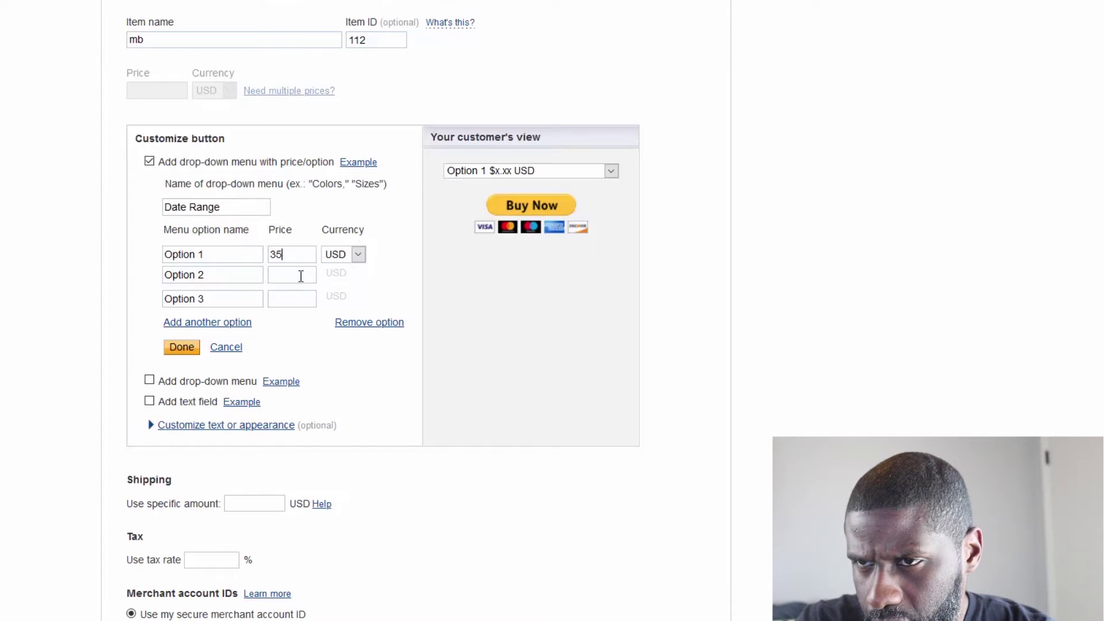
{"action": "left_click", "coordinate": [301, 309]}
{"action": "left_click", "coordinate": [293, 299]}
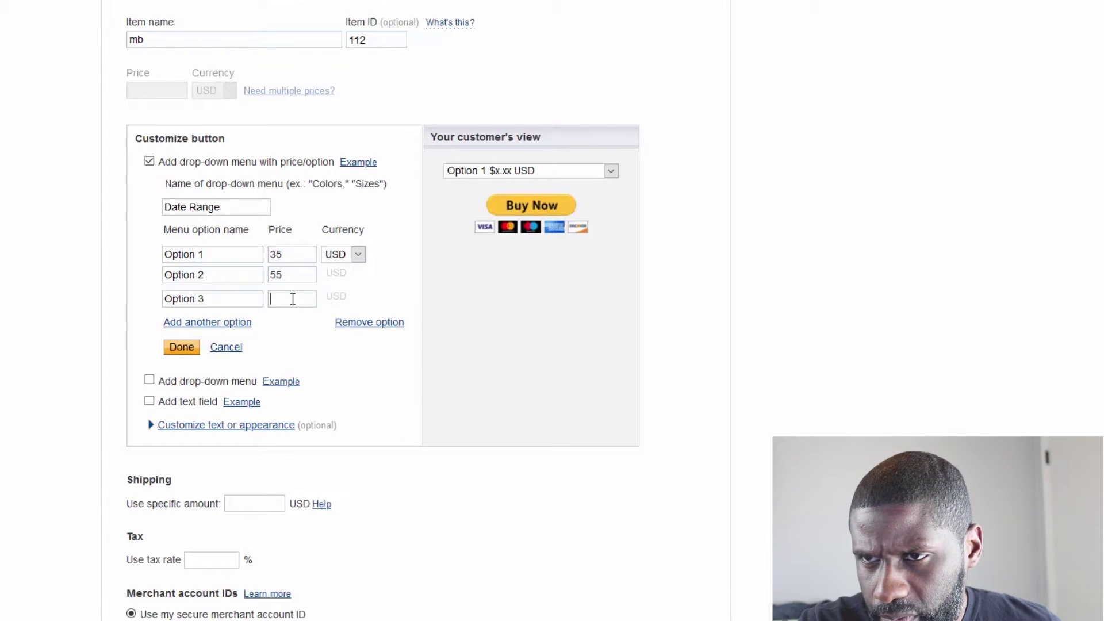
{"action": "left_click", "coordinate": [295, 350]}
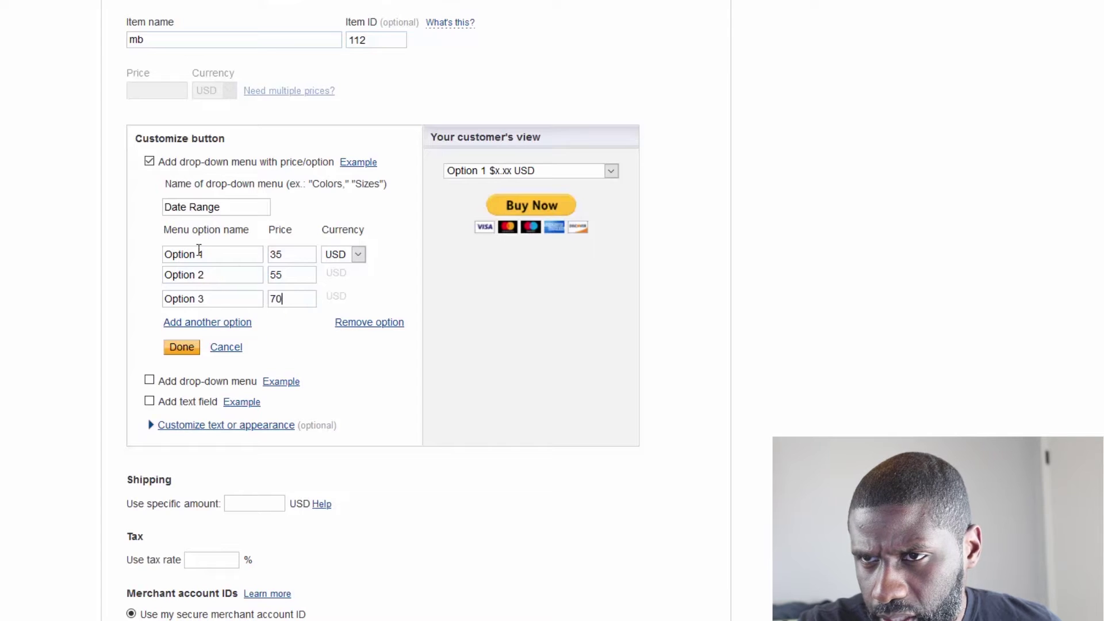
Rename the three menu options 6 months, 12 months and 15 months, and save the drop-down menu
{"action": "left_click_drag", "start_coordinate": [221, 252], "coordinate": [74, 234]}
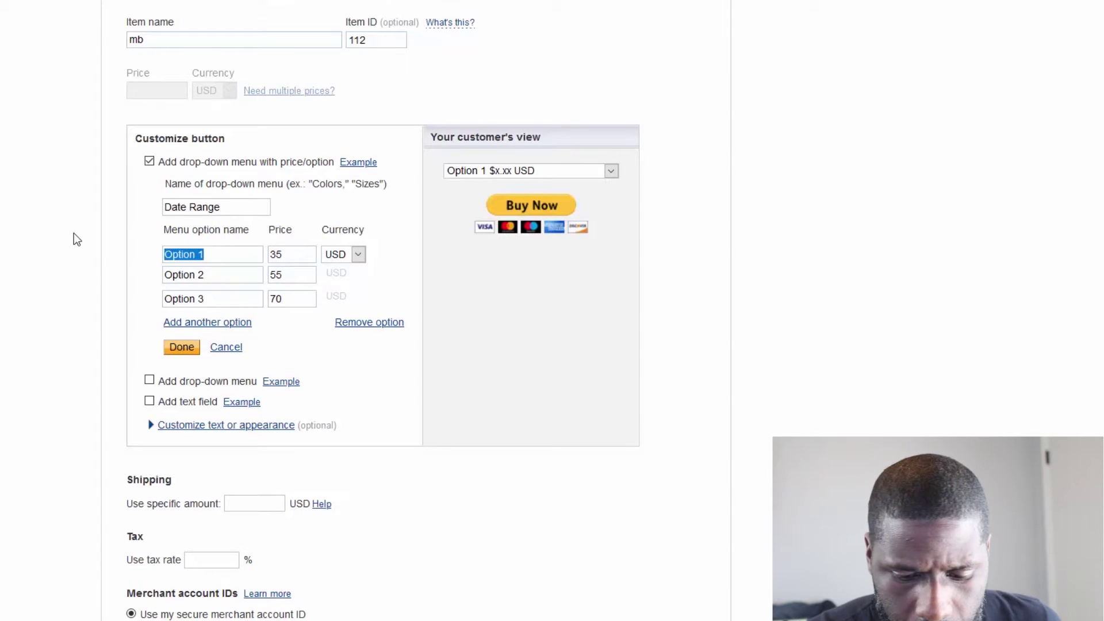
{"action": "type", "text": "6 m"}
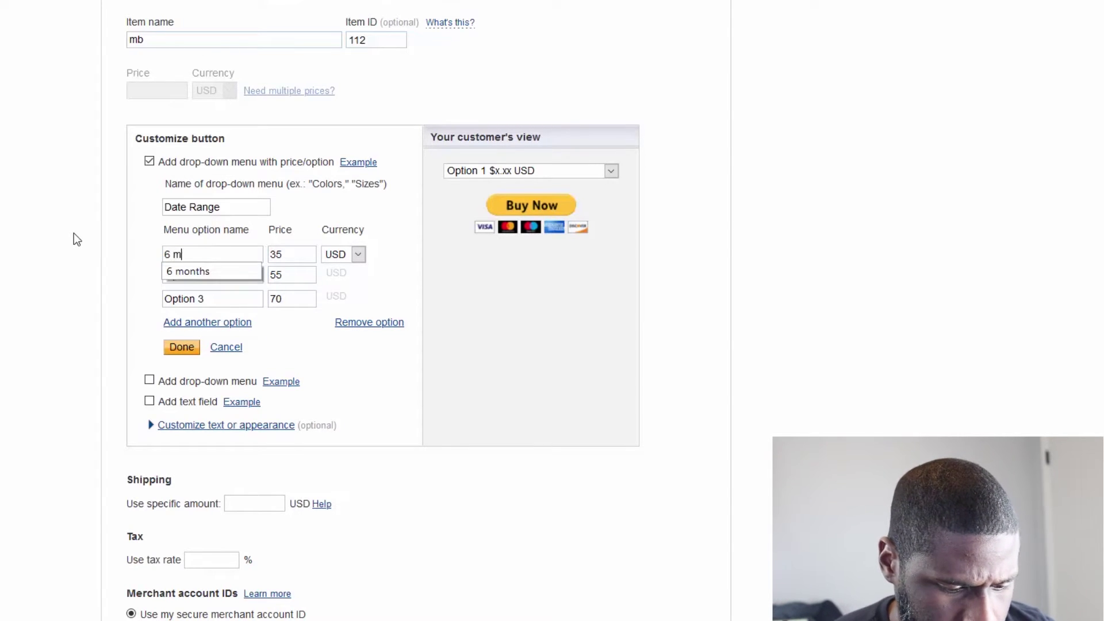
{"action": "type", "text": "onths"}
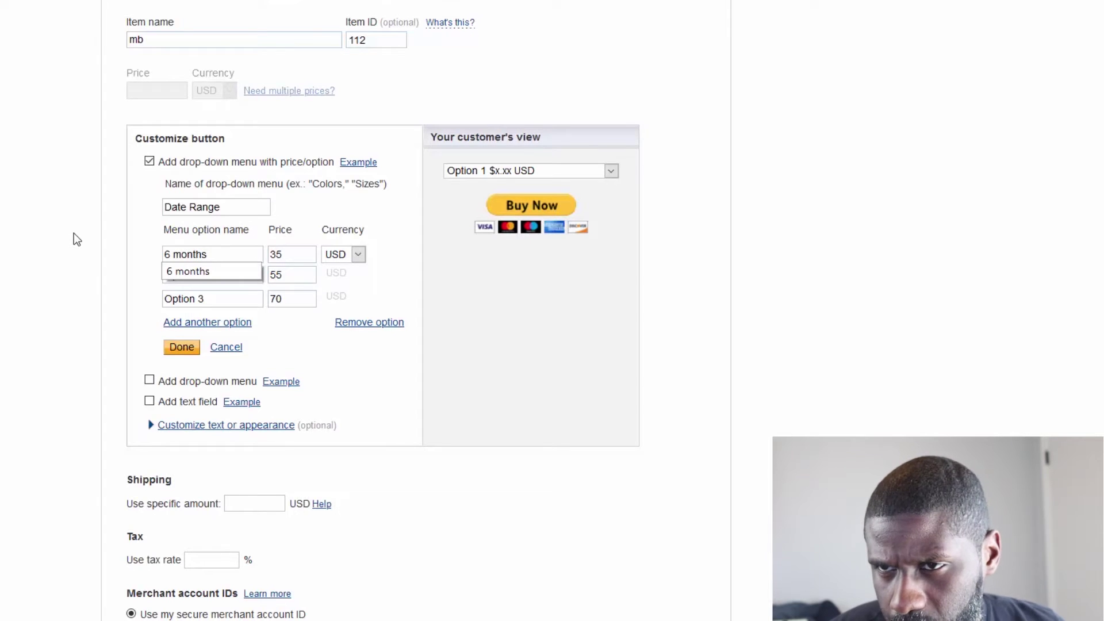
{"action": "left_click", "coordinate": [123, 254]}
{"action": "double_click", "coordinate": [190, 276]}
{"action": "left_click_drag", "start_coordinate": [204, 274], "coordinate": [109, 285]}
{"action": "type", "text": "1"}
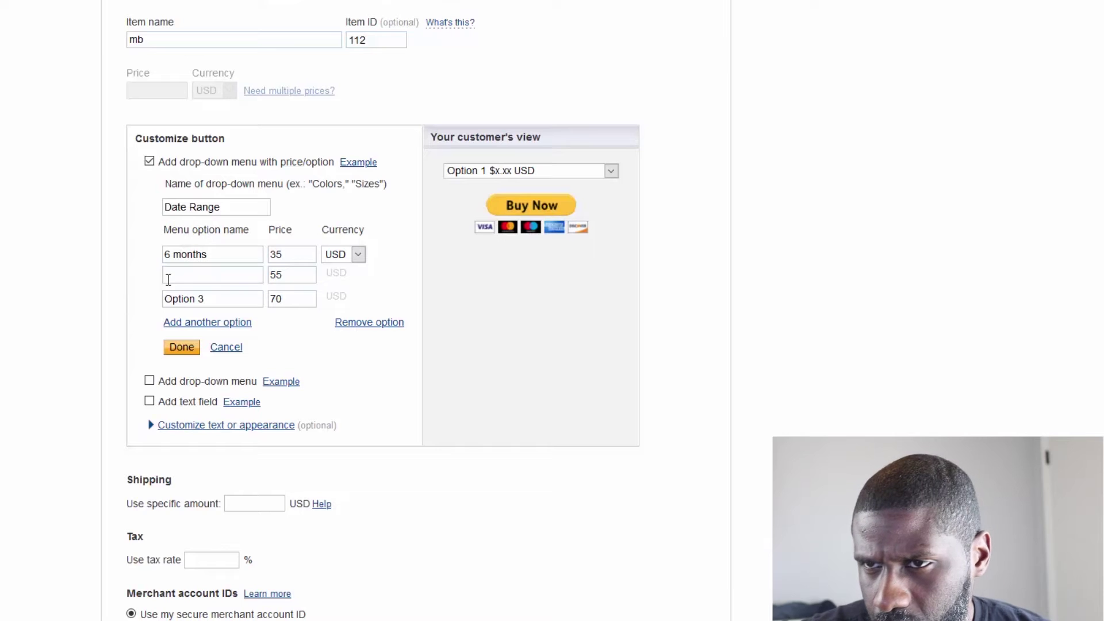
{"action": "left_click", "coordinate": [187, 291]}
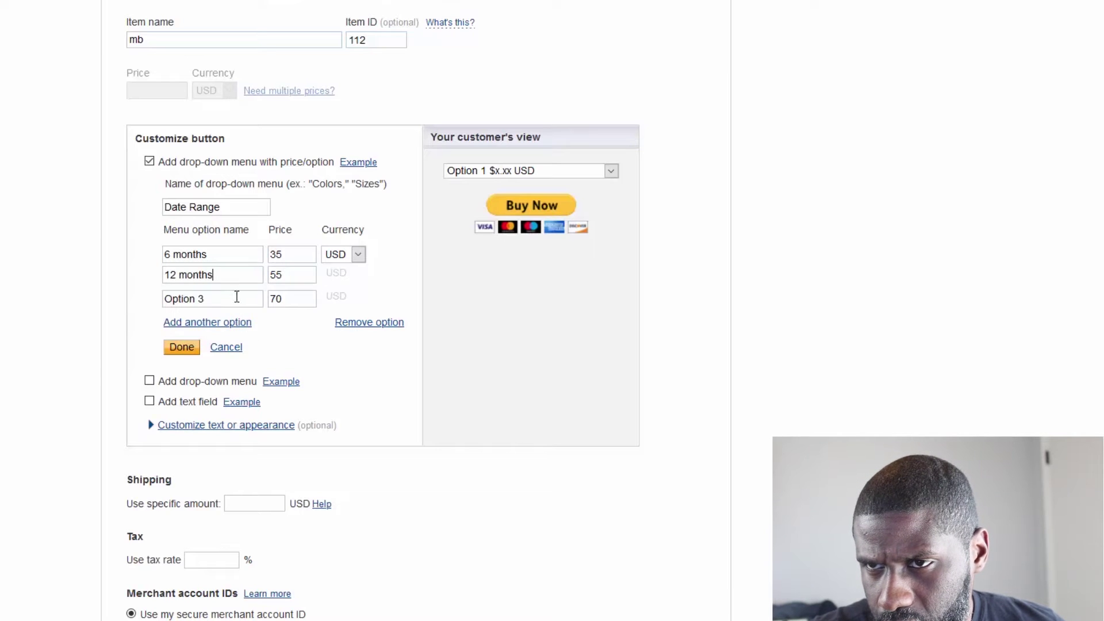
{"action": "left_click_drag", "start_coordinate": [226, 302], "coordinate": [137, 303]}
{"action": "type", "text": "1"}
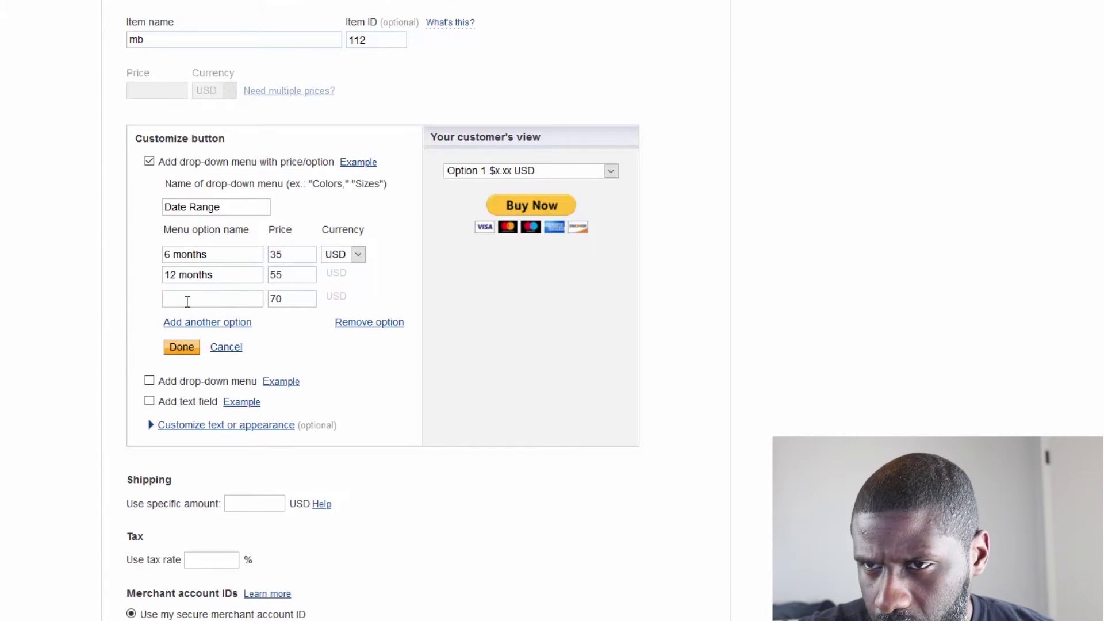
{"action": "left_click", "coordinate": [208, 340]}
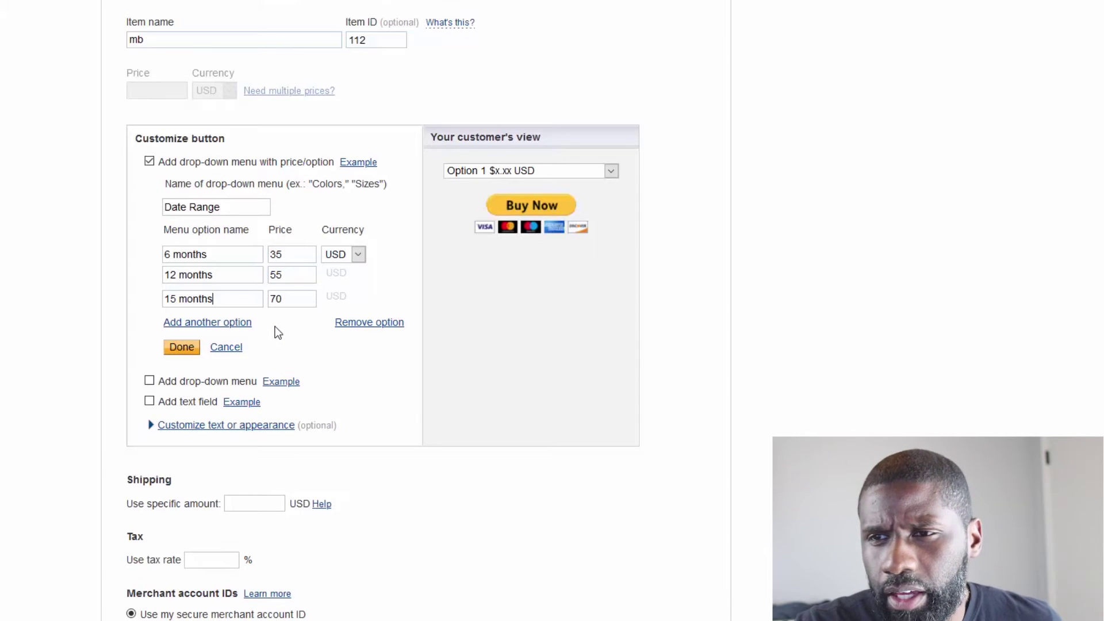
{"action": "scroll", "coordinate": [275, 326], "scroll_direction": "down", "scroll_amount": 2}
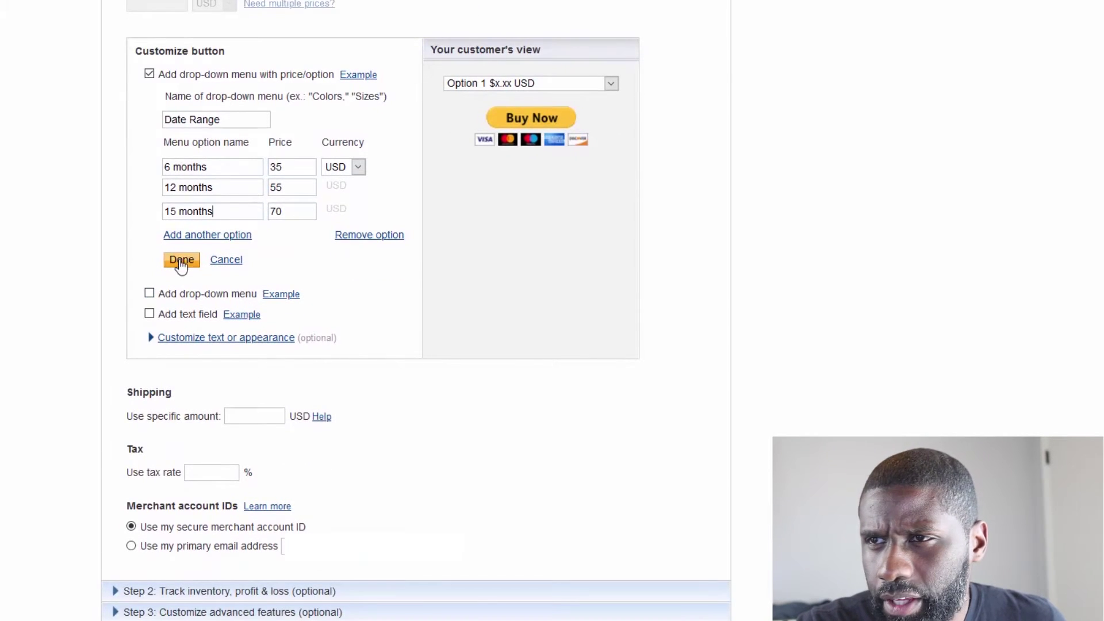
{"action": "left_click", "coordinate": [179, 262]}
Preview the Date Range options and their prices in the customer's view
{"action": "scroll", "coordinate": [437, 276], "scroll_direction": "up", "scroll_amount": 3}
{"action": "scroll", "coordinate": [497, 336], "scroll_direction": "up", "scroll_amount": 1}
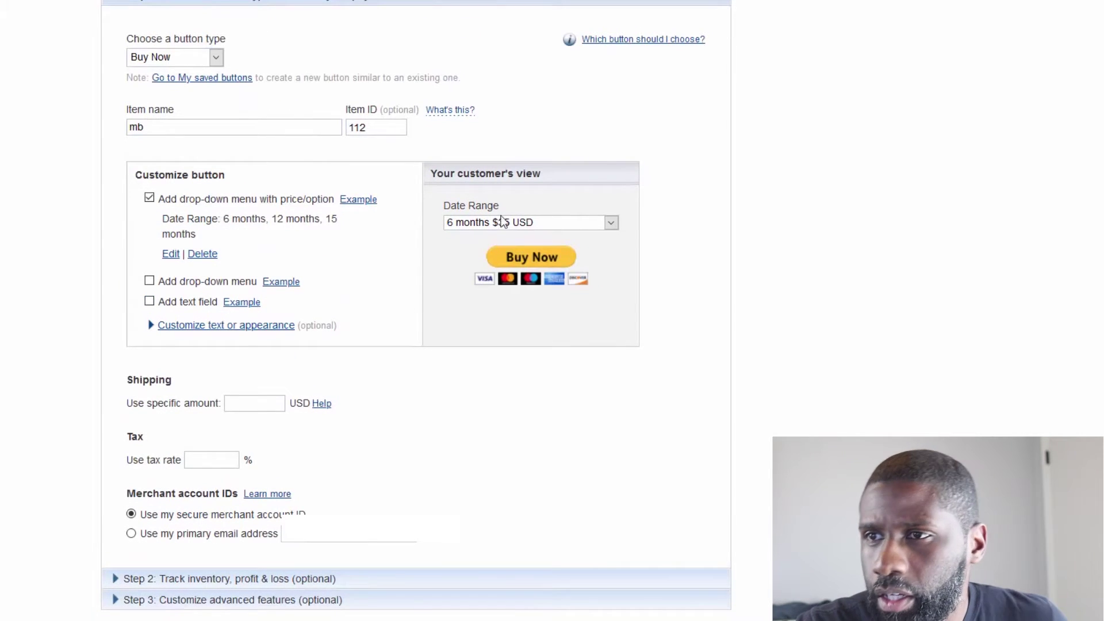
{"action": "left_click", "coordinate": [611, 223]}
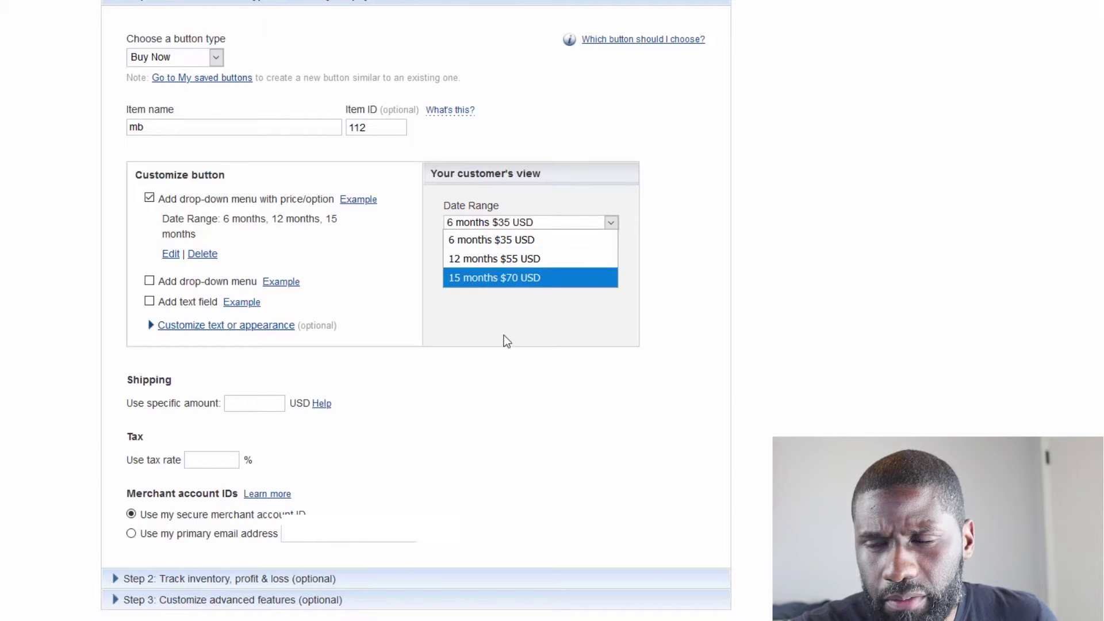
{"action": "left_click", "coordinate": [499, 352]}
Try adding a text field to the button and remove it again
{"action": "scroll", "coordinate": [288, 299], "scroll_direction": "down", "scroll_amount": 2}
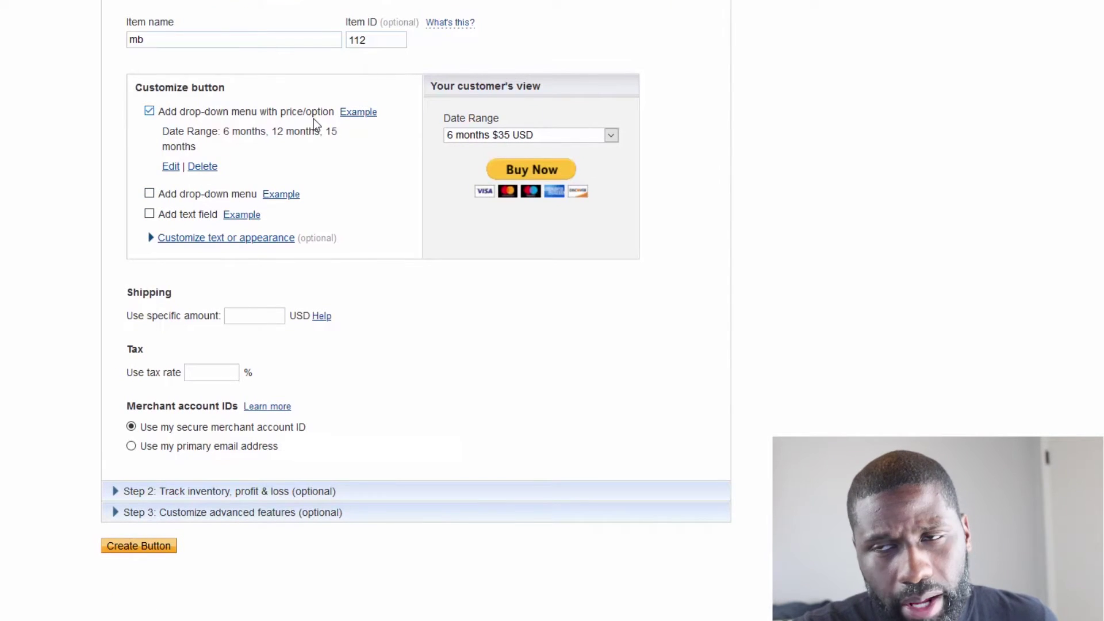
{"action": "left_click", "coordinate": [149, 216]}
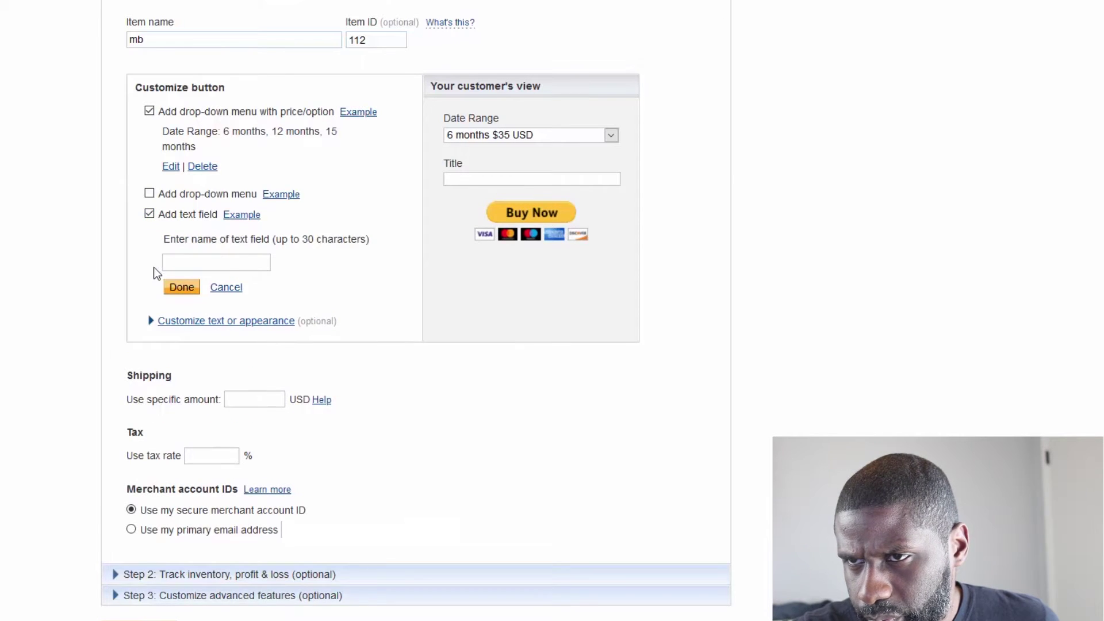
{"action": "left_click", "coordinate": [164, 216]}
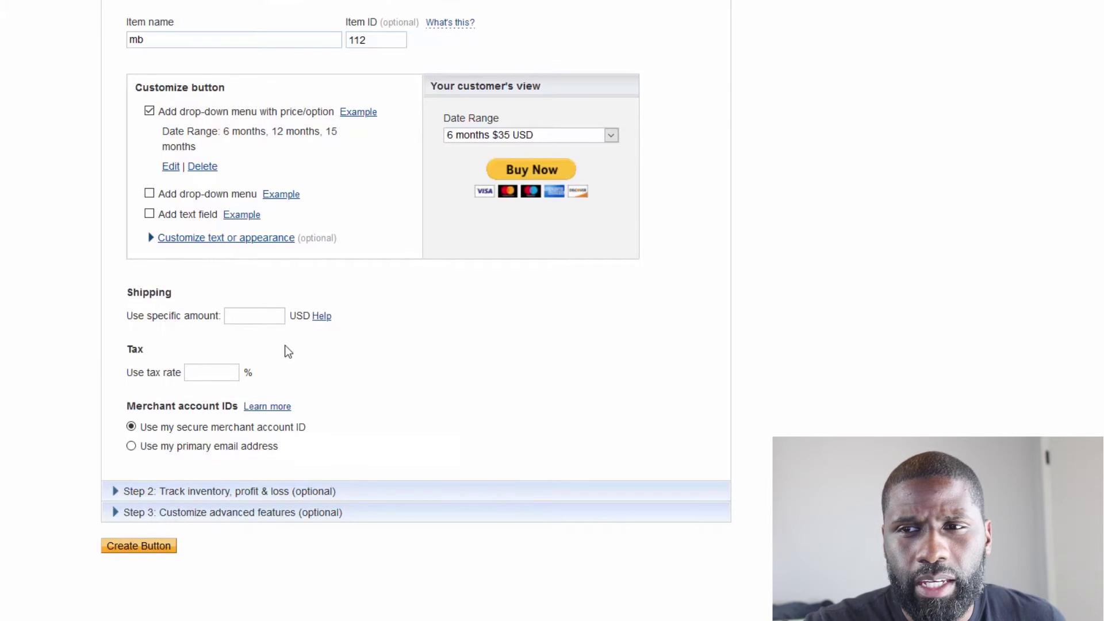
{"action": "scroll", "coordinate": [285, 345], "scroll_direction": "down", "scroll_amount": 2}
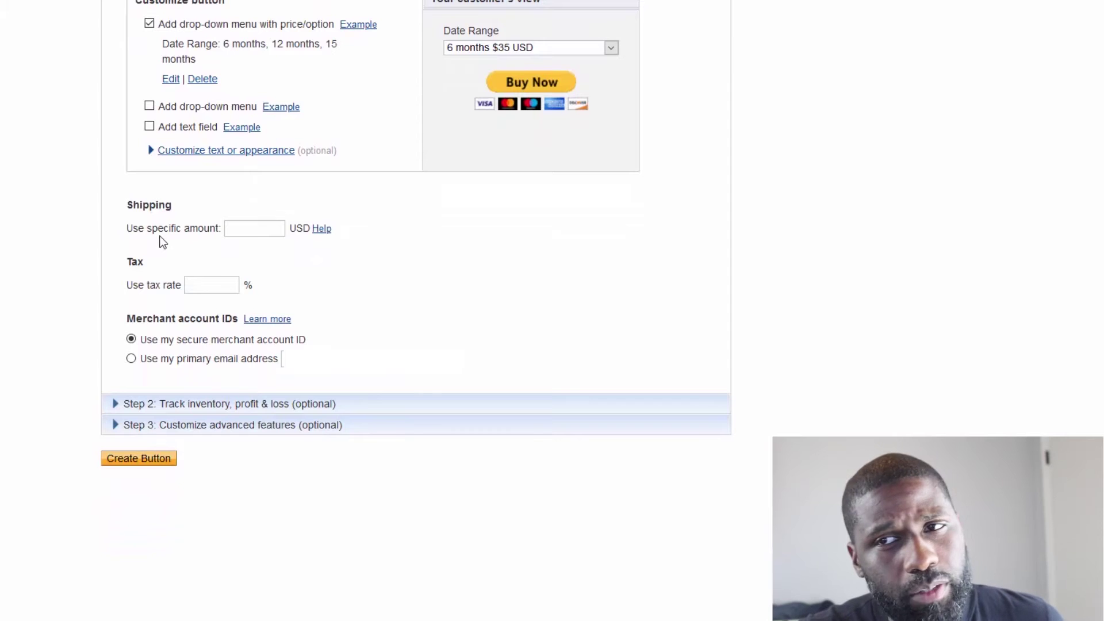
Set the shipping amount to 7.99 USD and the tax rate to 3%
{"action": "left_click", "coordinate": [250, 231]}
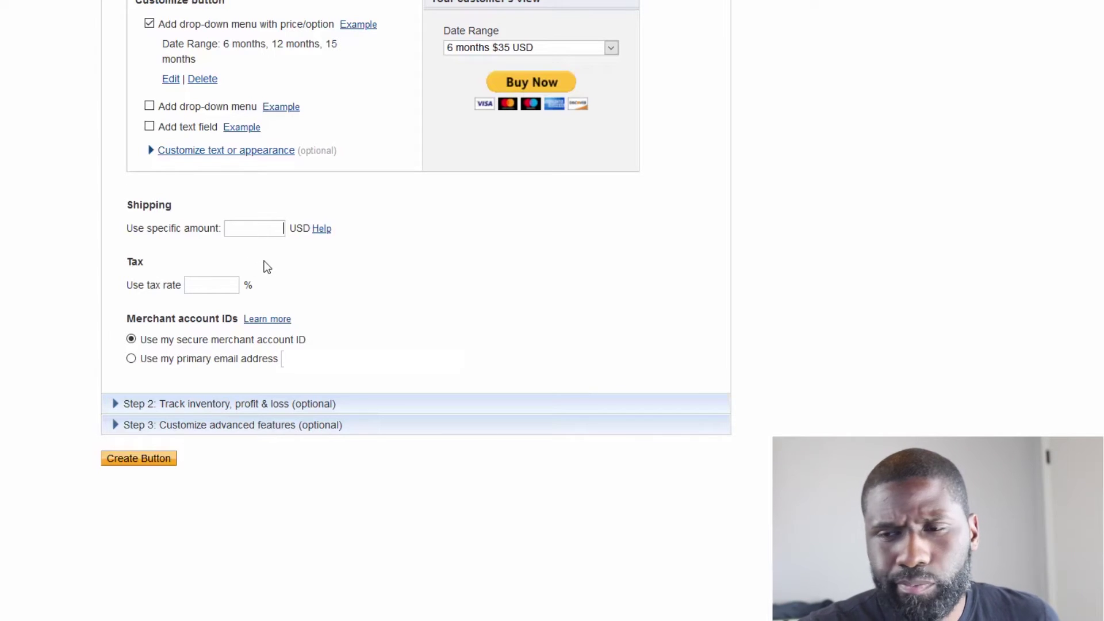
{"action": "type", "text": "7.99"}
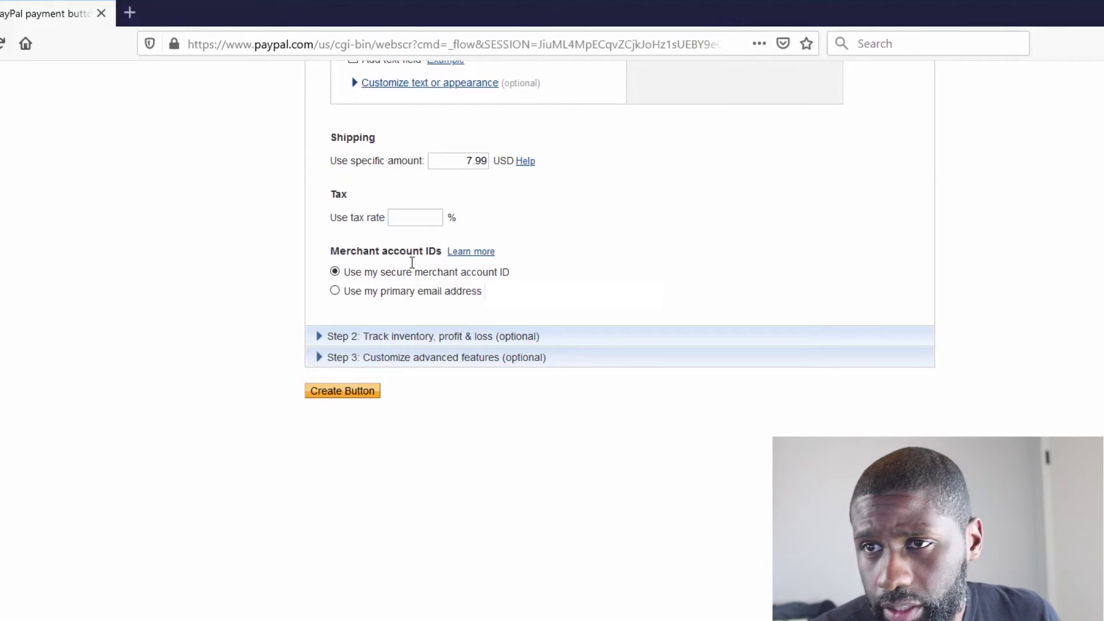
{"action": "type", "text": "3"}
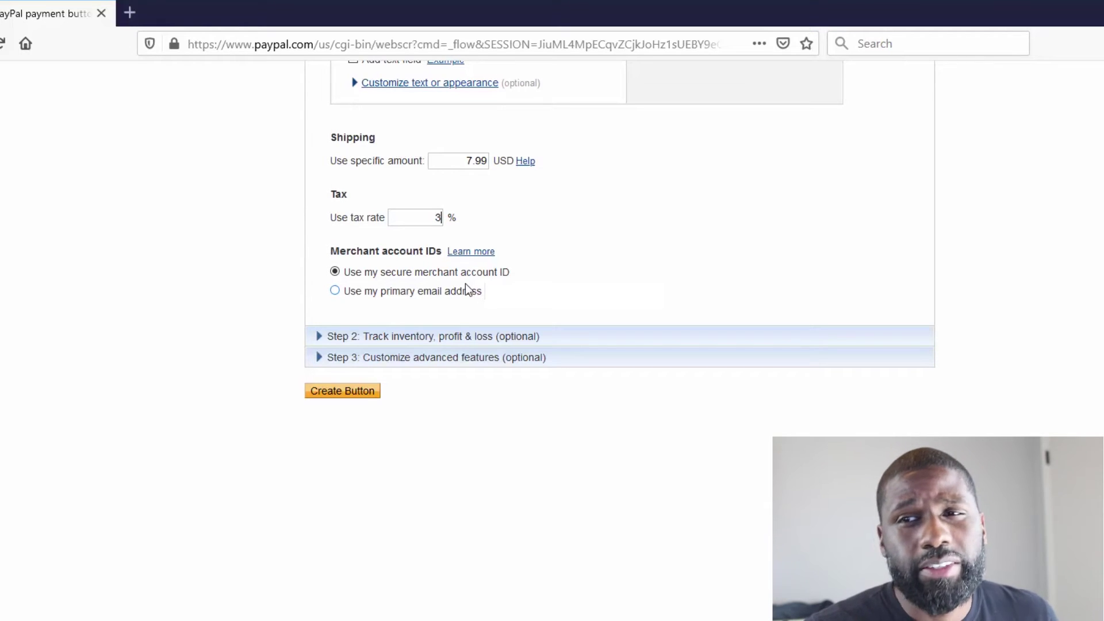
Read the explanation of the two merchant account ID options and close it
{"action": "left_click", "coordinate": [482, 253]}
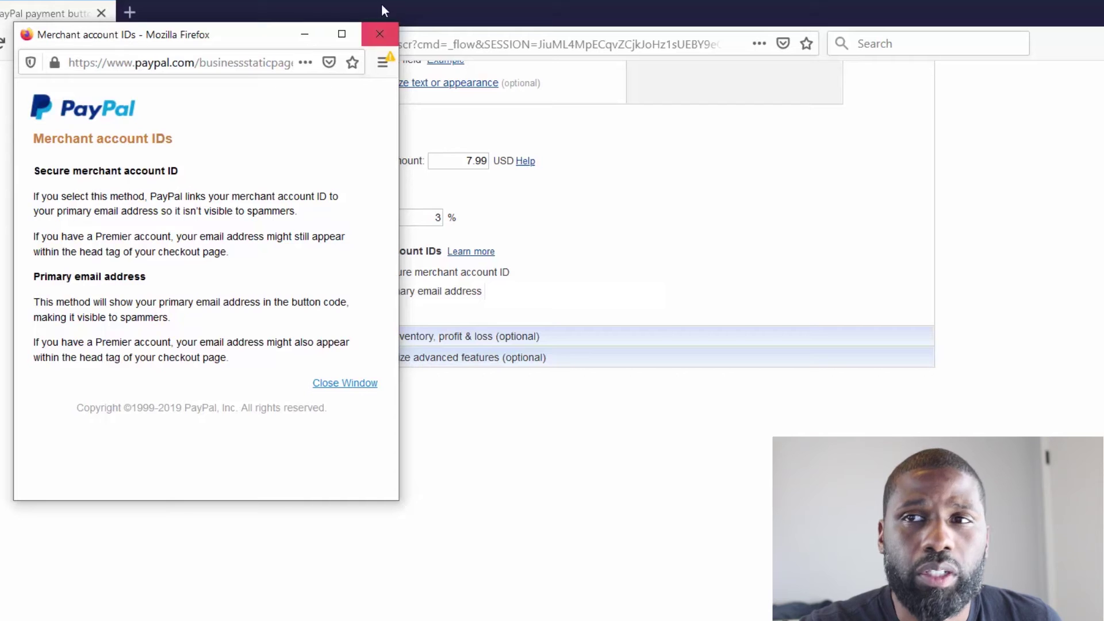
{"action": "left_click", "coordinate": [384, 37]}
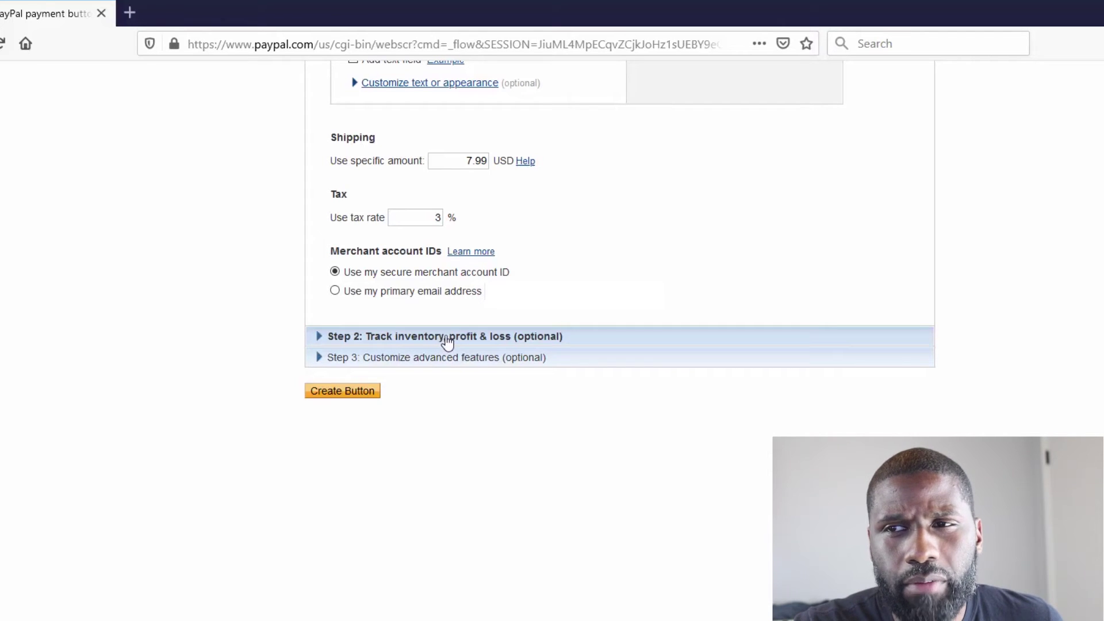
Enable inventory tracking in the optional inventory, profit and loss section of the button form
{"action": "left_click", "coordinate": [482, 341]}
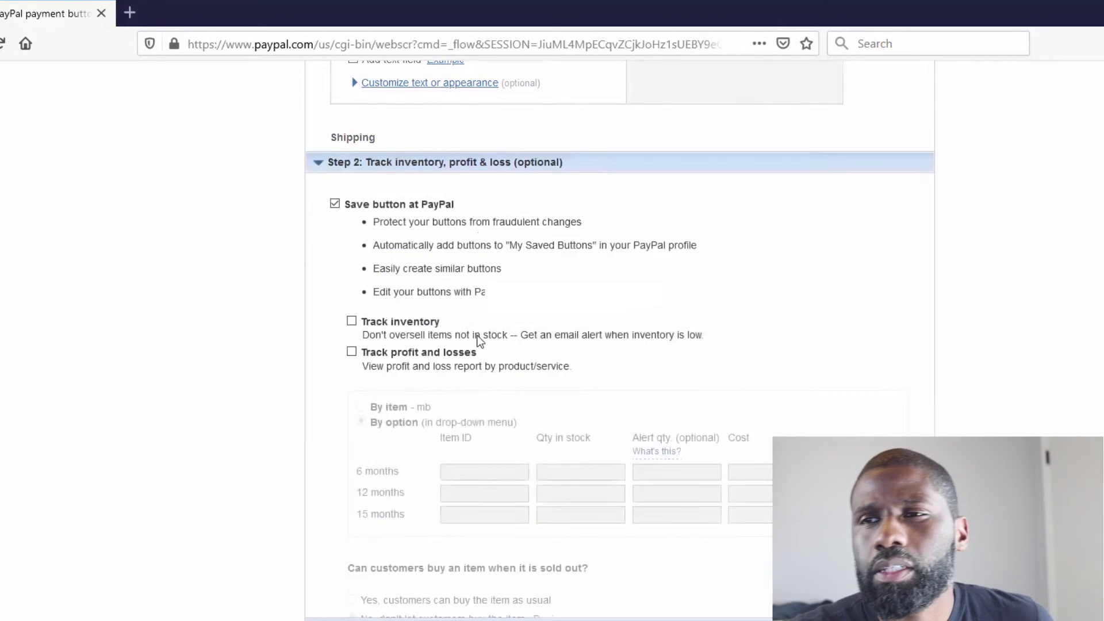
{"action": "scroll", "coordinate": [409, 363], "scroll_direction": "up", "scroll_amount": 6}
{"action": "scroll", "coordinate": [393, 371], "scroll_direction": "down", "scroll_amount": 1}
{"action": "scroll", "coordinate": [391, 371], "scroll_direction": "down", "scroll_amount": 2}
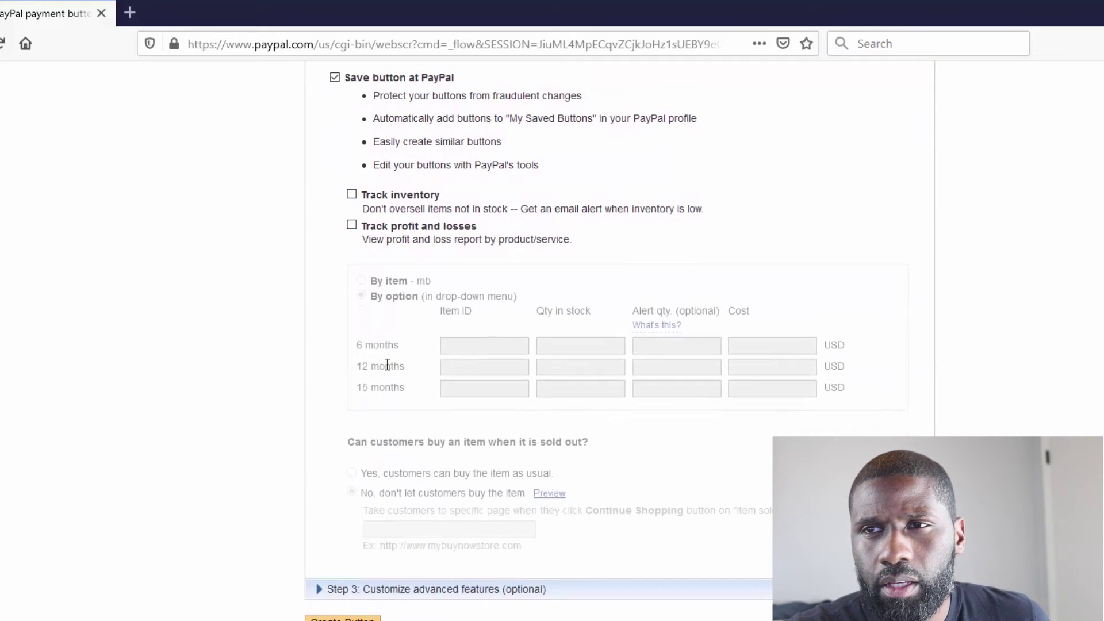
{"action": "scroll", "coordinate": [308, 343], "scroll_direction": "up", "scroll_amount": 2}
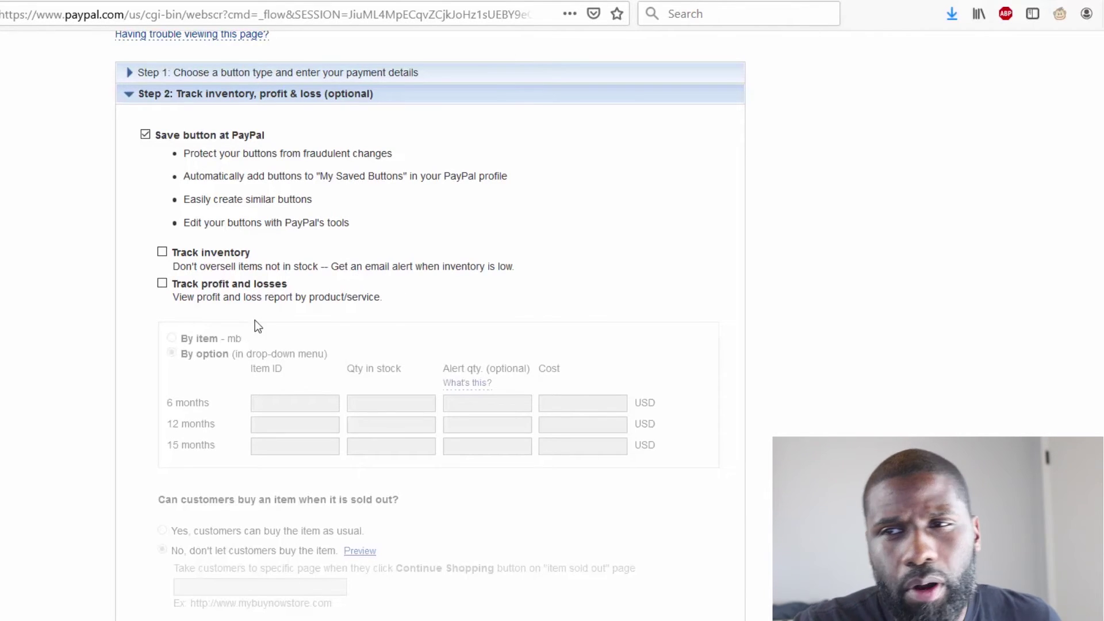
{"action": "left_click", "coordinate": [162, 252]}
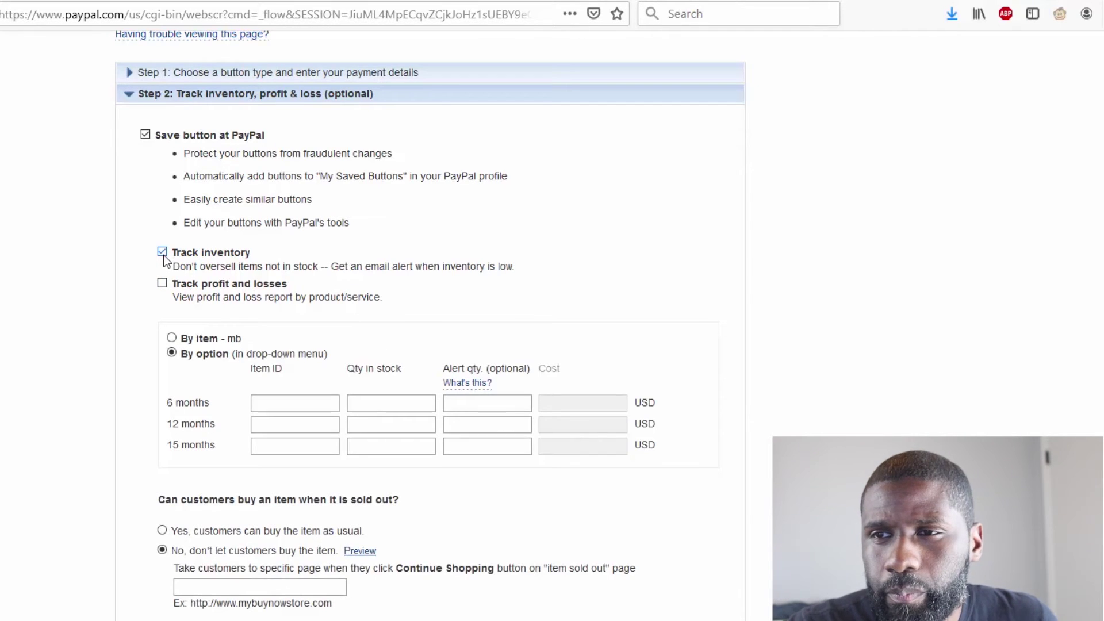
{"action": "scroll", "coordinate": [139, 324], "scroll_direction": "down", "scroll_amount": 3}
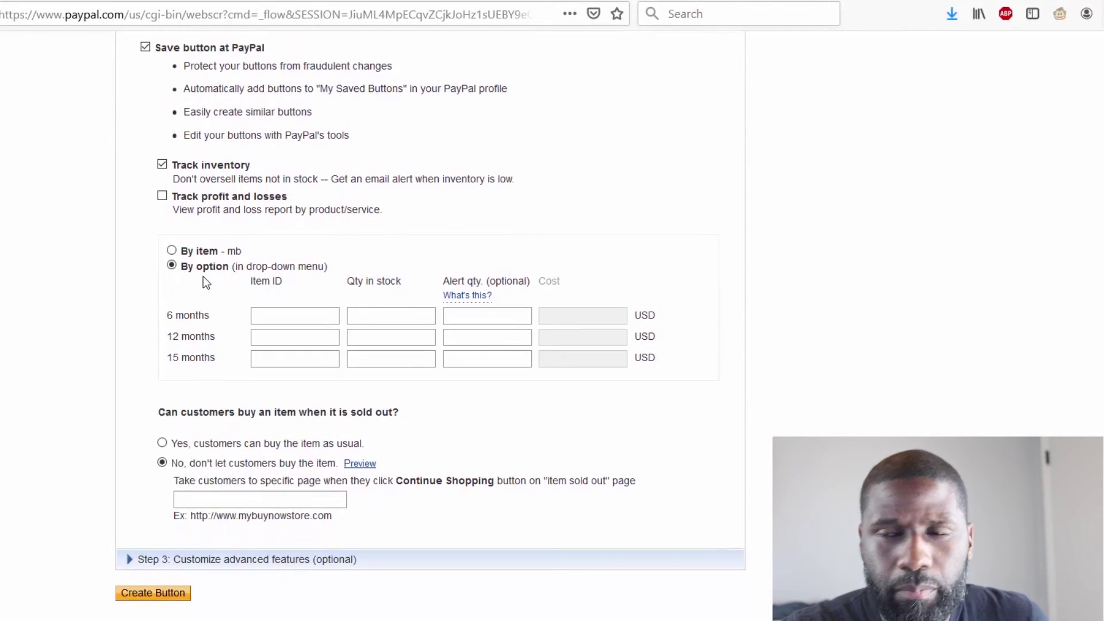
Track inventory by item, with item ID 112, 750 in stock and an alert quantity of 100
{"action": "left_click", "coordinate": [171, 252]}
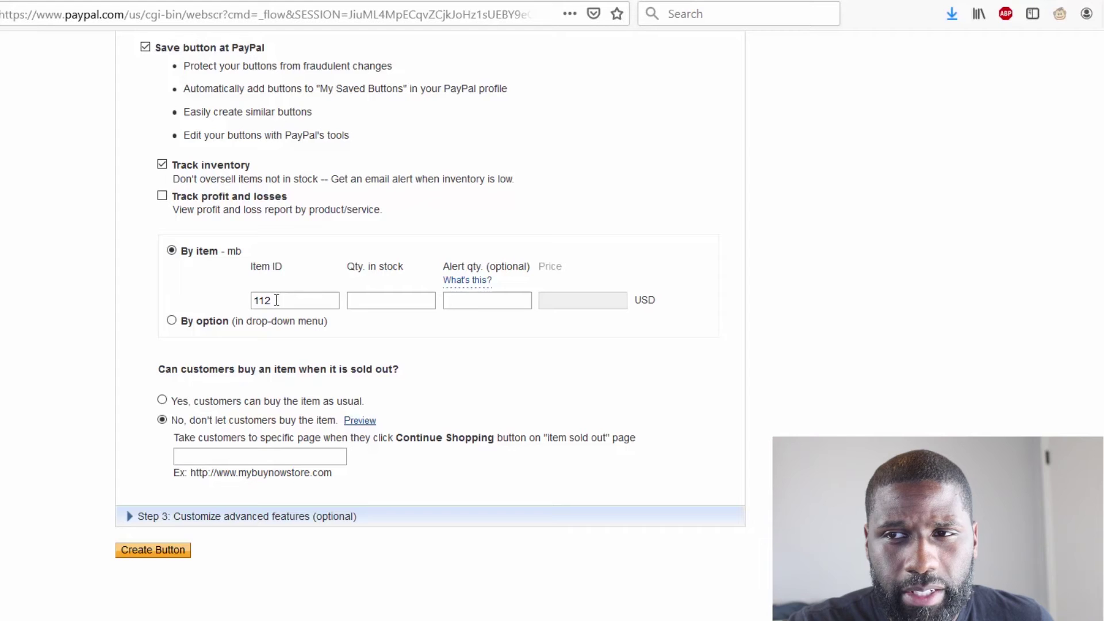
{"action": "left_click", "coordinate": [374, 303]}
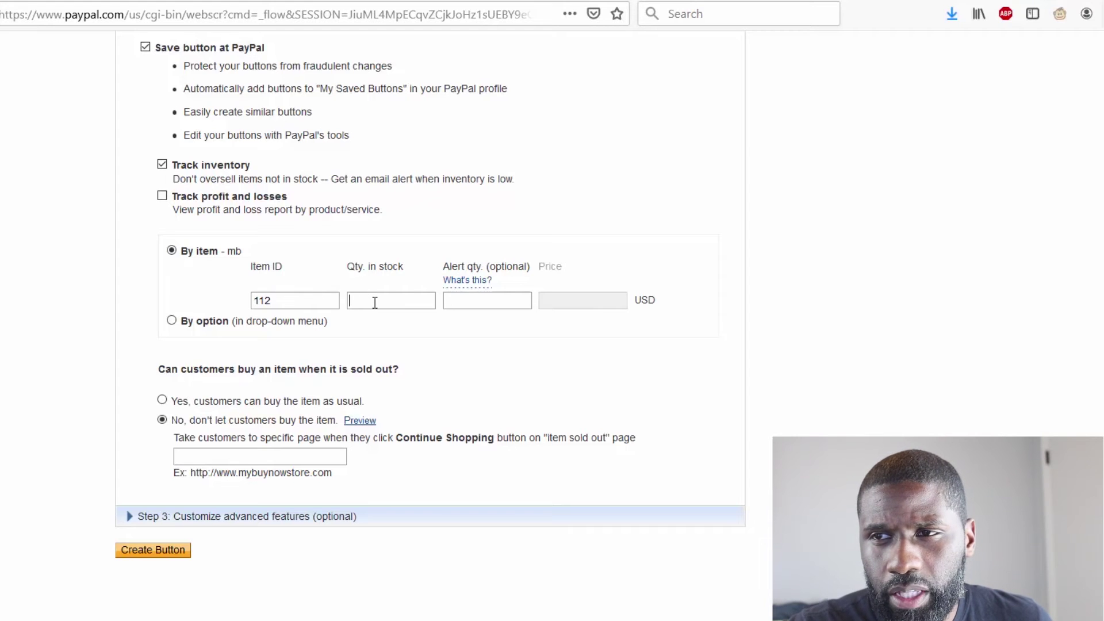
{"action": "type", "text": "750"}
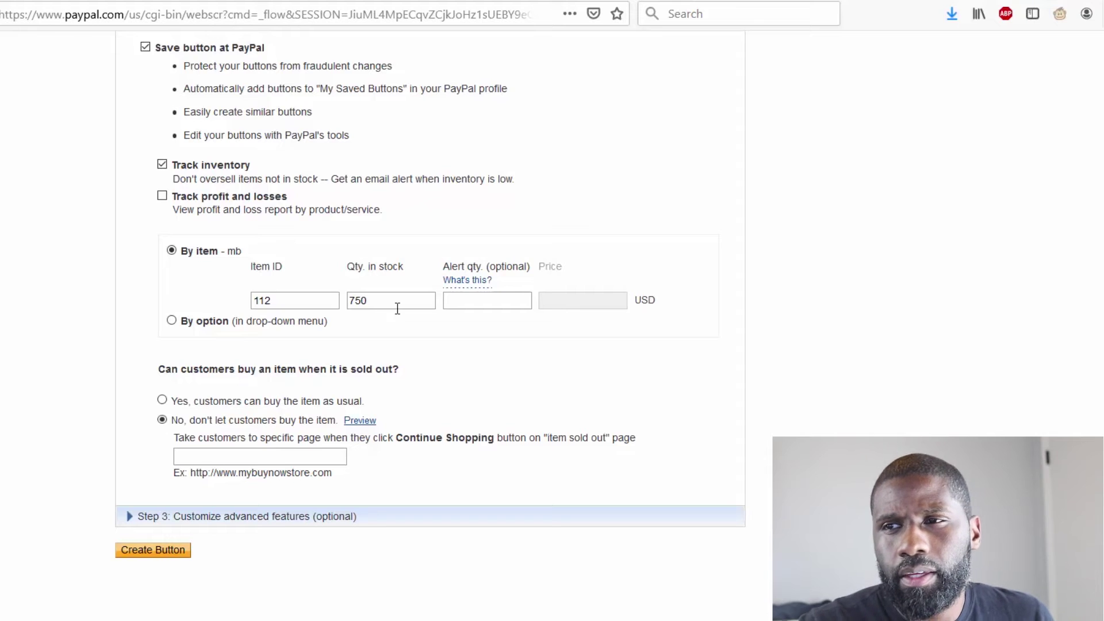
{"action": "left_click", "coordinate": [509, 300]}
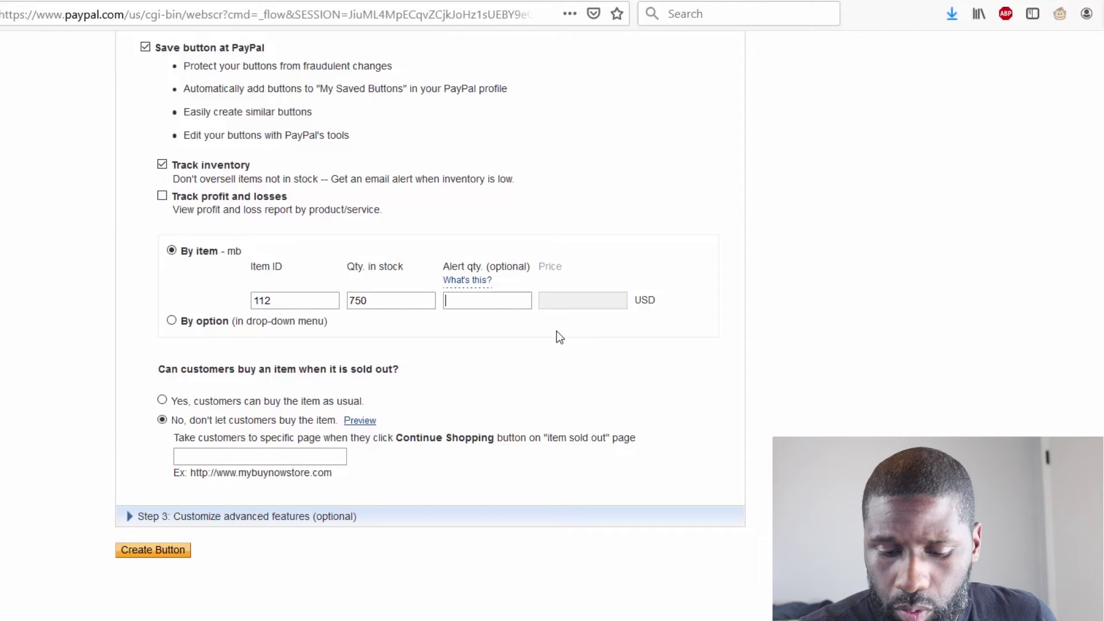
{"action": "type", "text": "100"}
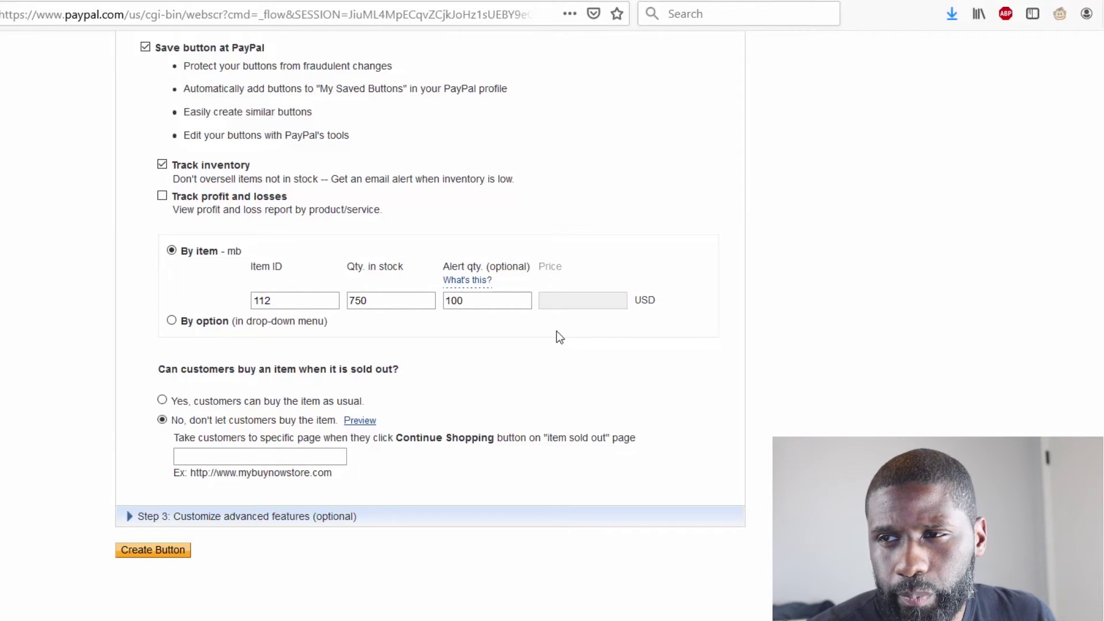
Review the sold-out purchase options and open the advanced features section
{"action": "scroll", "coordinate": [447, 318], "scroll_direction": "down", "scroll_amount": 3}
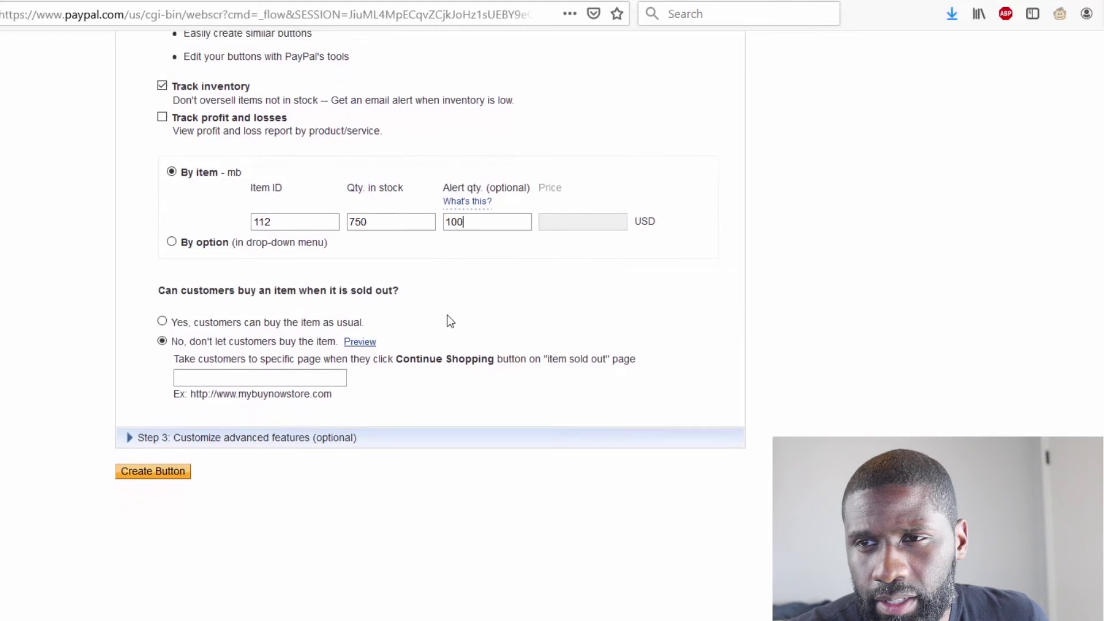
{"action": "scroll", "coordinate": [259, 250], "scroll_direction": "down", "scroll_amount": 3}
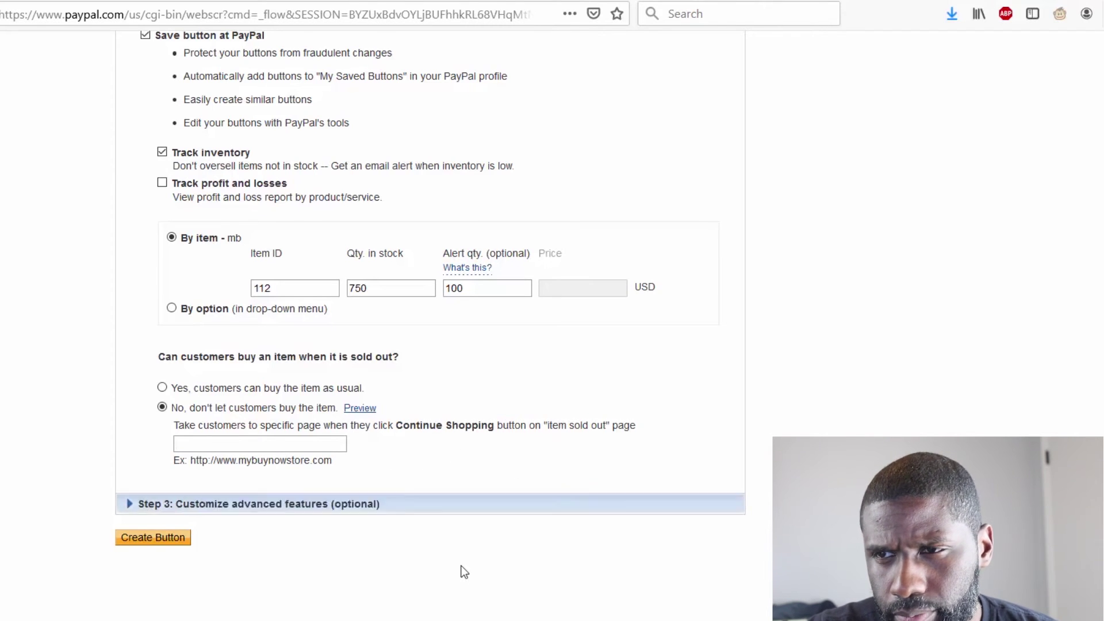
{"action": "scroll", "coordinate": [461, 569], "scroll_direction": "down", "scroll_amount": 3}
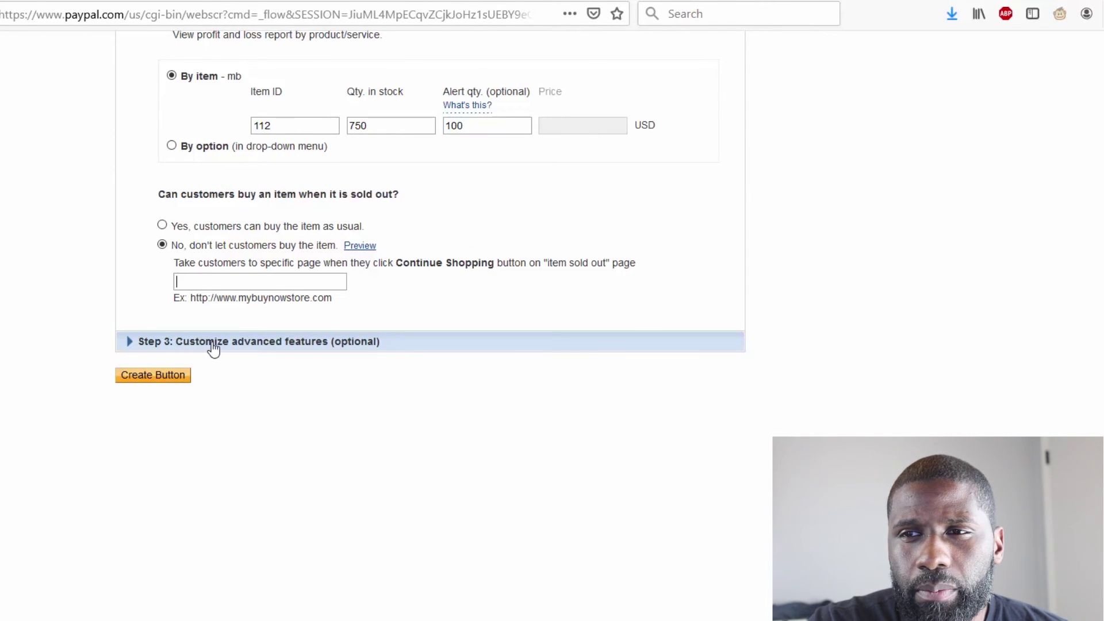
{"action": "left_click", "coordinate": [209, 350]}
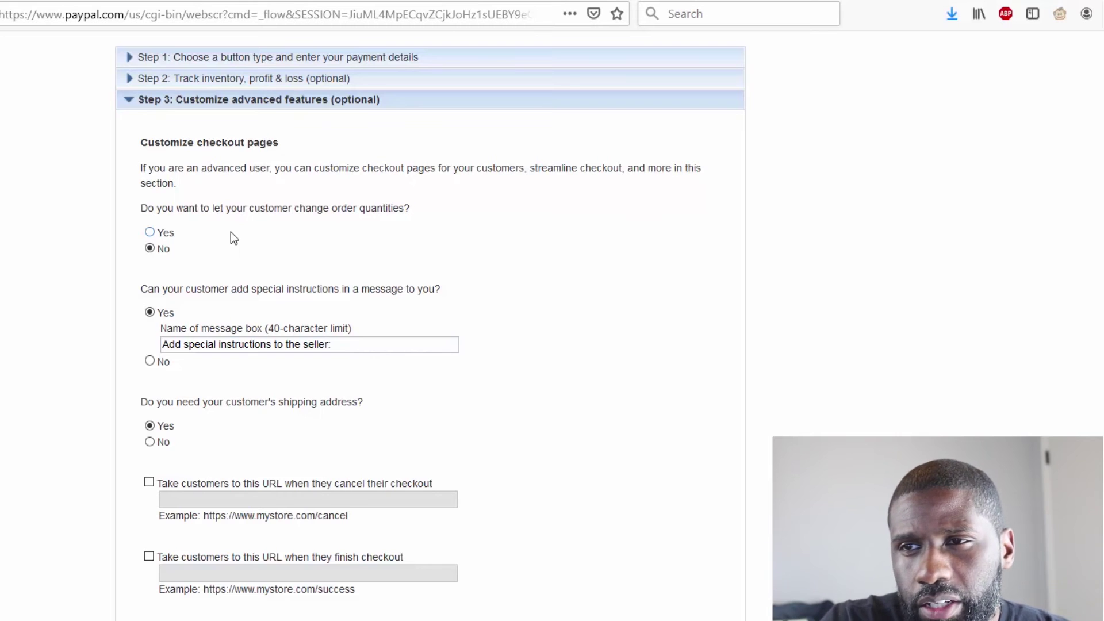
Try letting customers change order quantities, and set the option back to No
{"action": "left_click", "coordinate": [150, 233]}
{"action": "scroll", "coordinate": [181, 299], "scroll_direction": "down", "scroll_amount": 5}
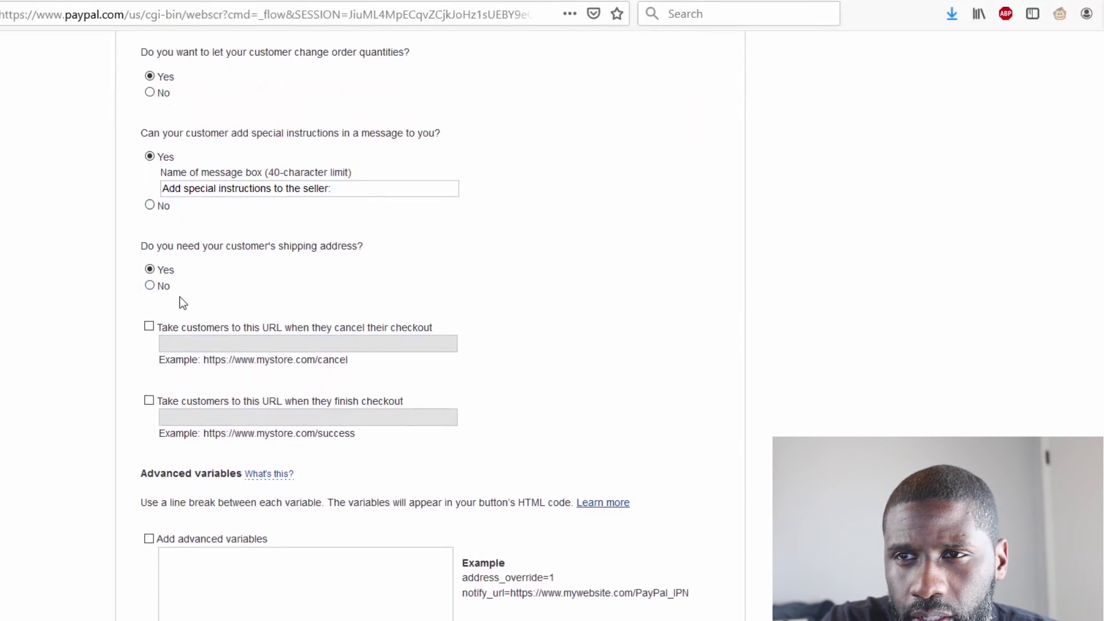
{"action": "scroll", "coordinate": [179, 302], "scroll_direction": "up", "scroll_amount": 4}
{"action": "scroll", "coordinate": [171, 295], "scroll_direction": "up", "scroll_amount": 2}
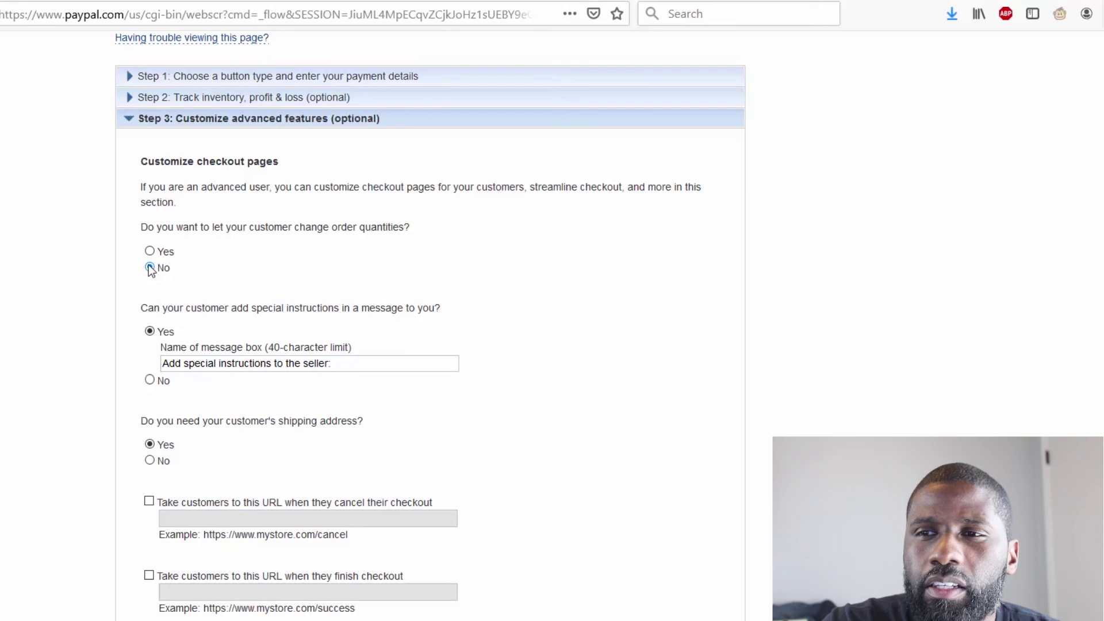
Examine the special instructions message box name and the explanation of advanced variables
{"action": "scroll", "coordinate": [164, 266], "scroll_direction": "down", "scroll_amount": 3}
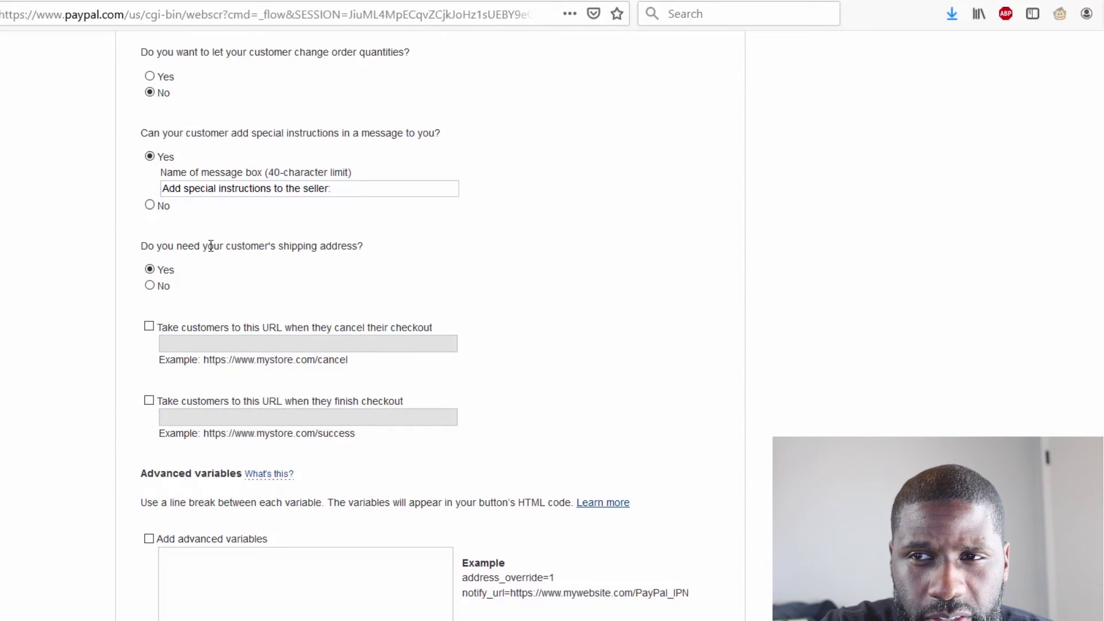
{"action": "left_click", "coordinate": [363, 188]}
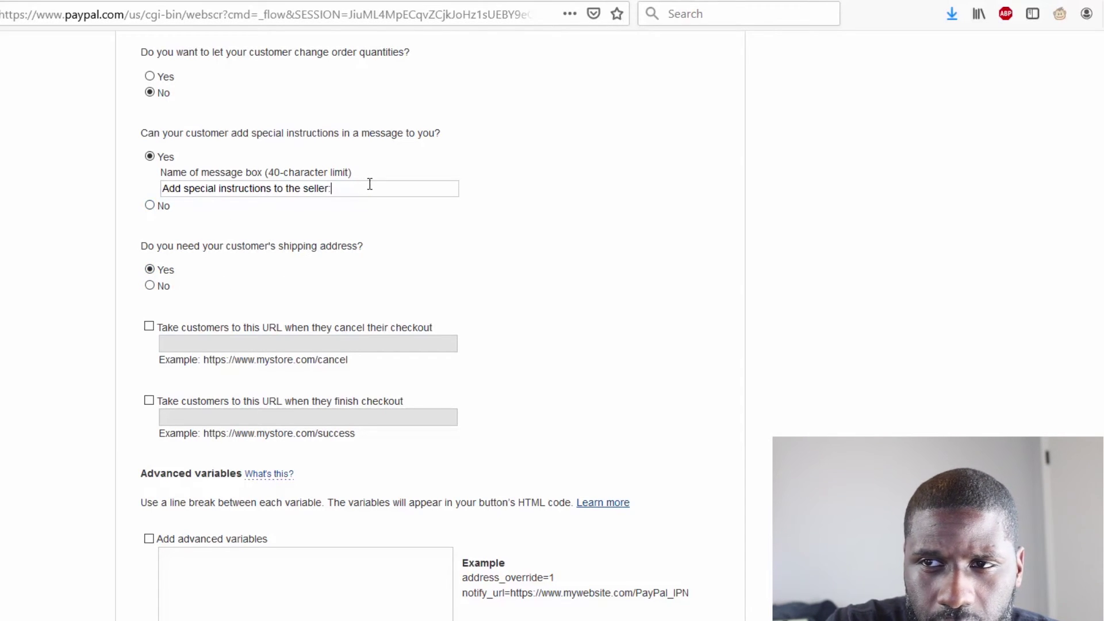
{"action": "left_click_drag", "start_coordinate": [370, 185], "coordinate": [114, 195]}
{"action": "left_click", "coordinate": [265, 231]}
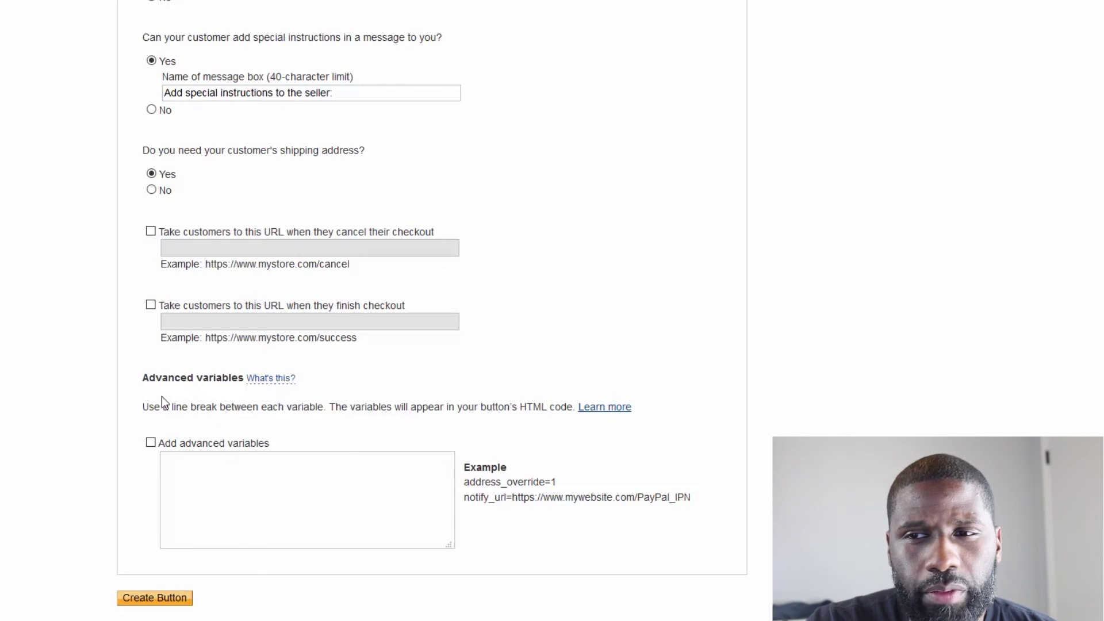
{"action": "mouse_move", "coordinate": [291, 390]}
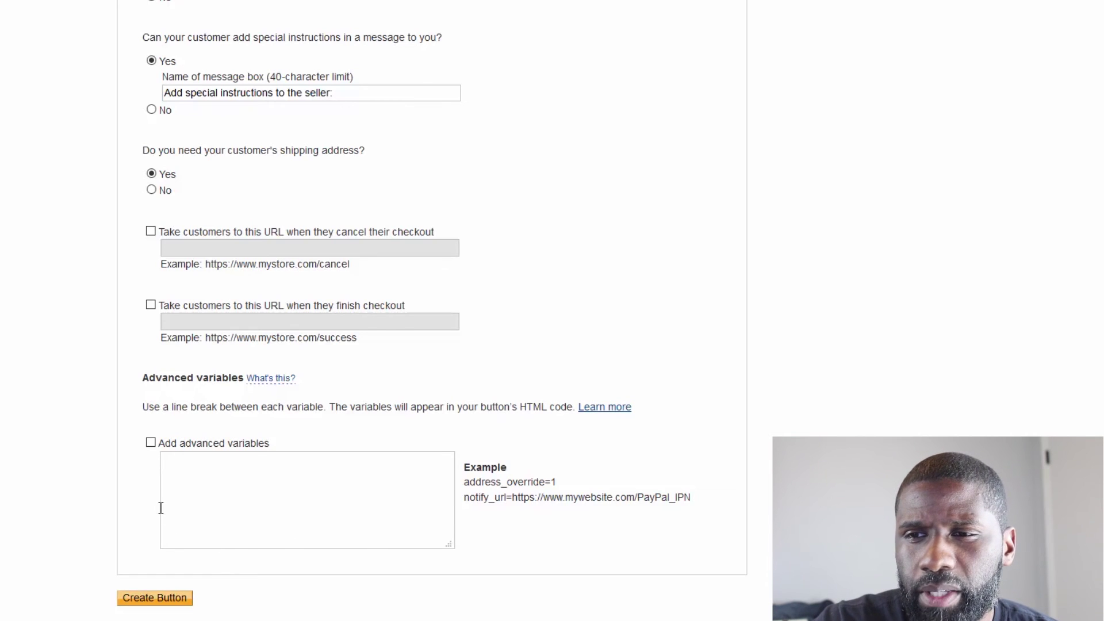
Create the button and copy all of its generated HTML code
{"action": "left_click", "coordinate": [158, 599]}
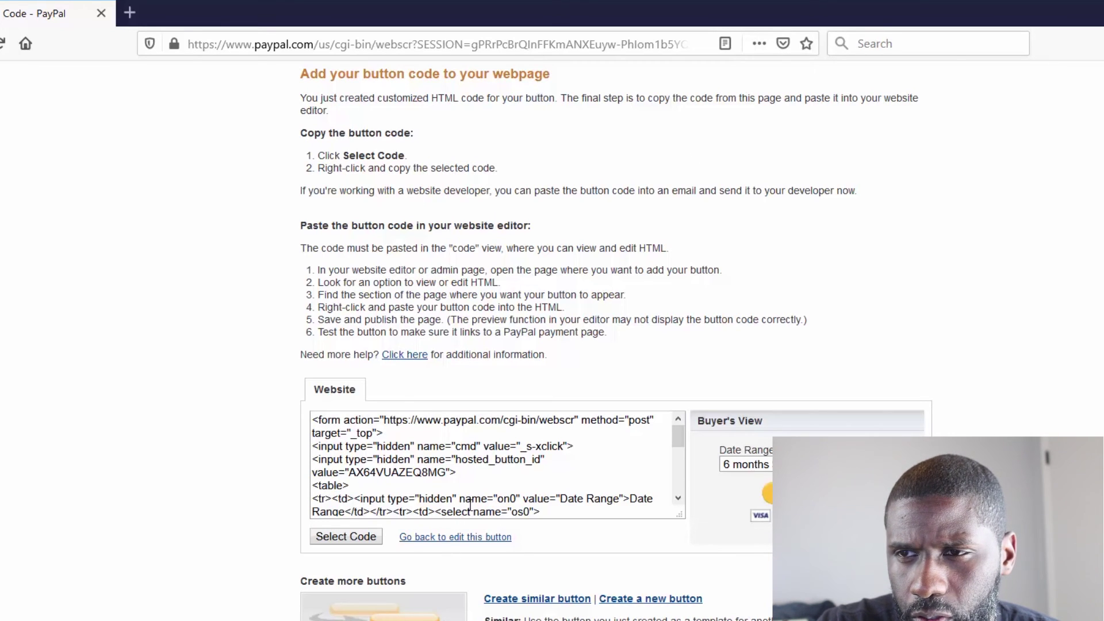
{"action": "left_click", "coordinate": [348, 541]}
{"action": "right_click", "coordinate": [386, 464]}
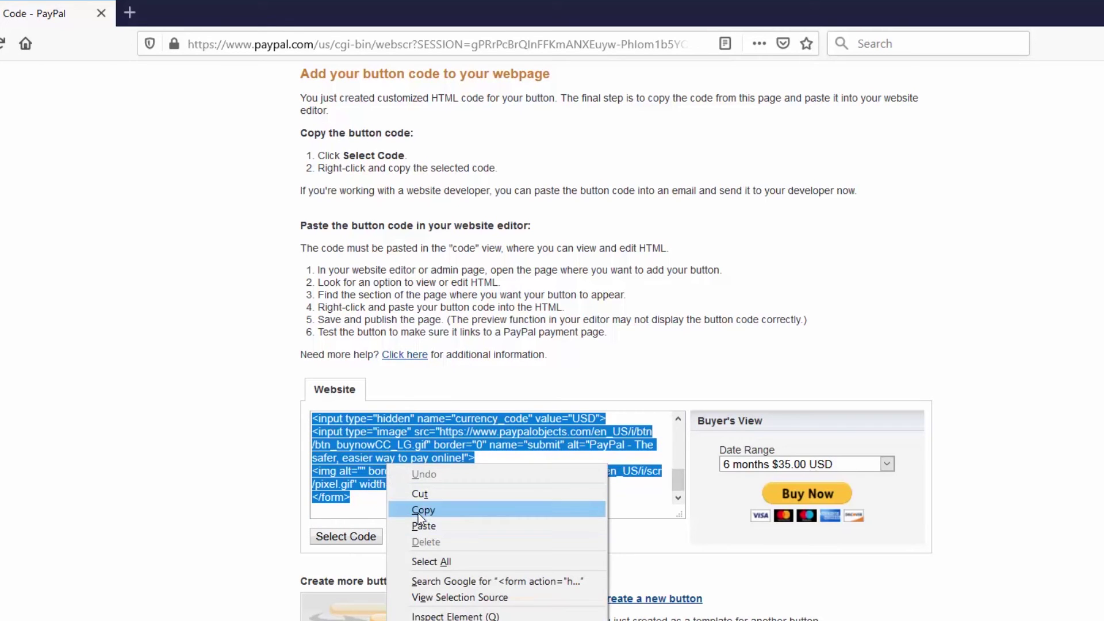
{"action": "left_click", "coordinate": [419, 511]}
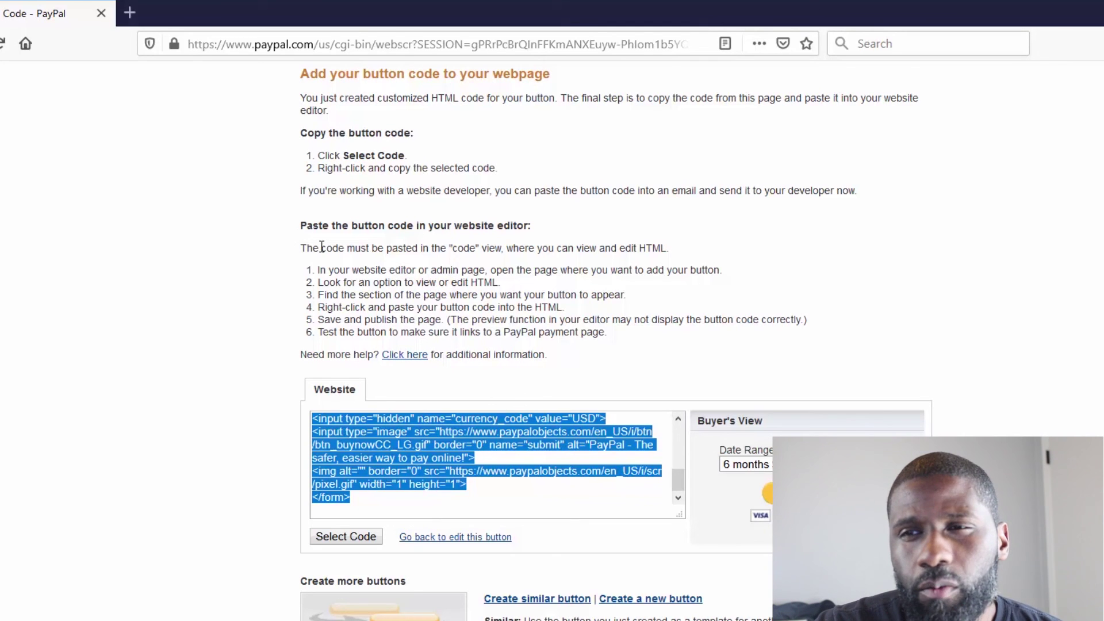
Read the instructions for pasting the button code into a website editor
{"action": "left_click_drag", "start_coordinate": [300, 225], "coordinate": [538, 228]}
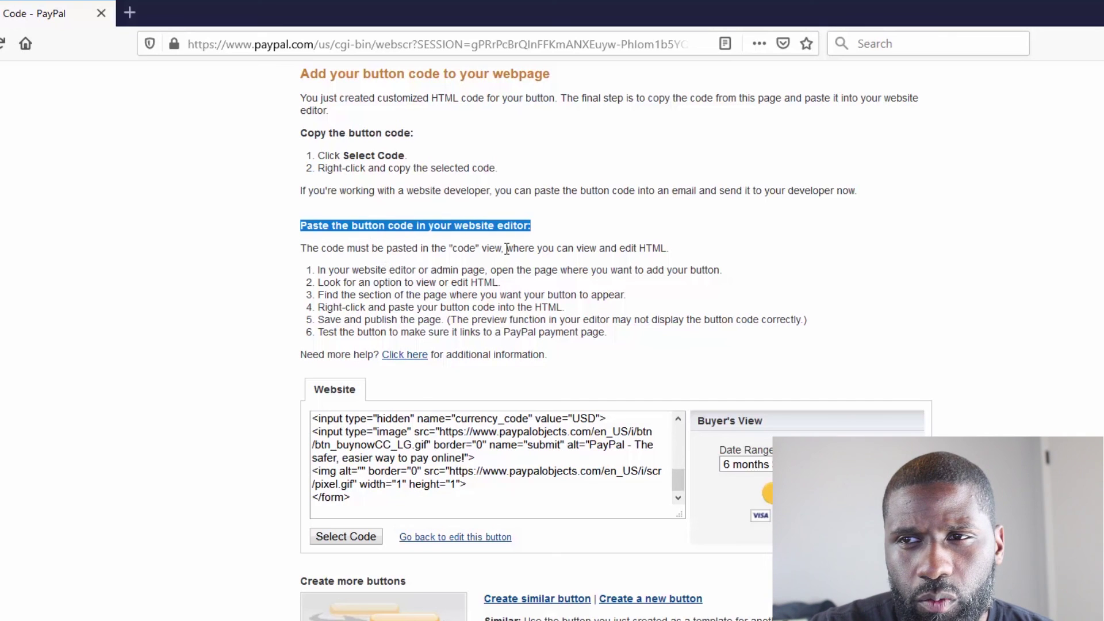
{"action": "left_click", "coordinate": [309, 271]}
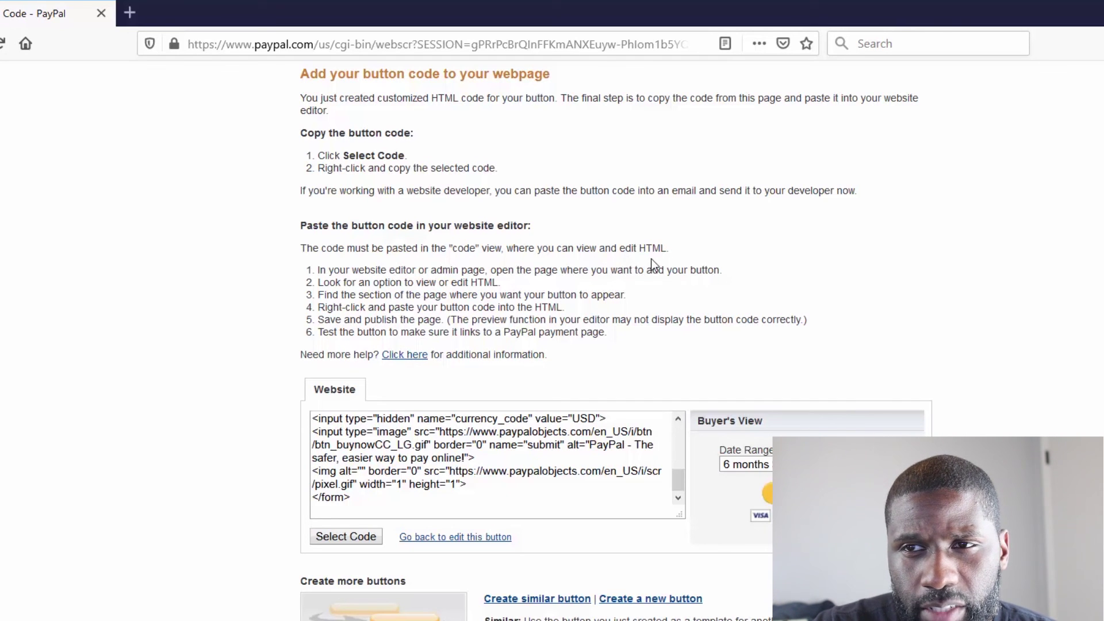
{"action": "scroll", "coordinate": [60, 267], "scroll_direction": "up", "scroll_amount": 5}
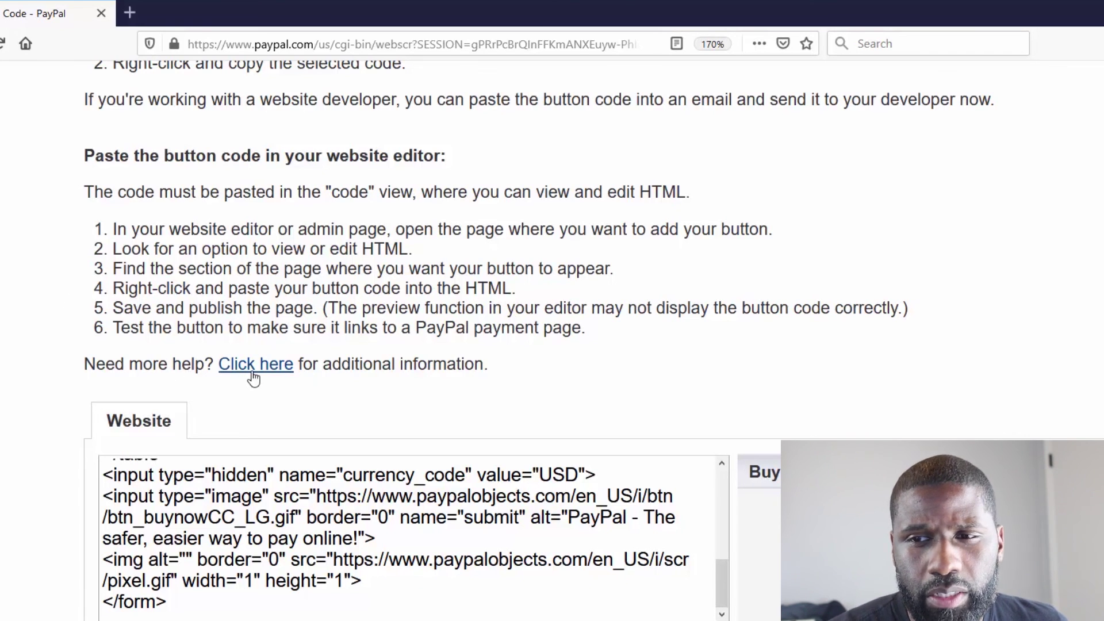
{"action": "scroll", "coordinate": [254, 378], "scroll_direction": "down", "scroll_amount": 4}
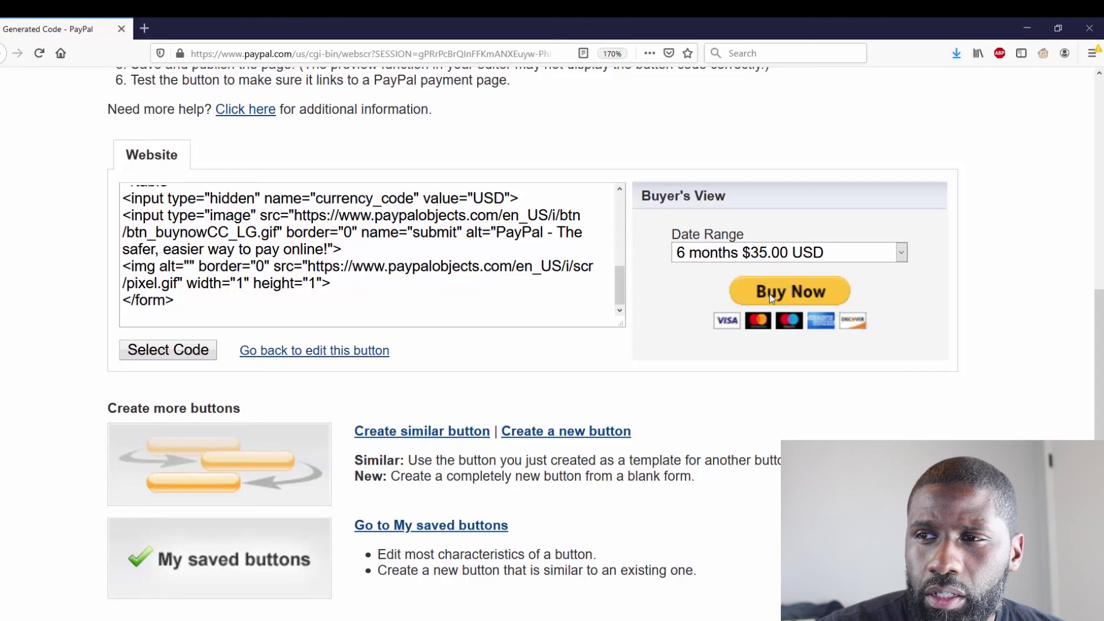
Check the Date Range options and their prices in the finished button's Buyer's View
{"action": "left_click_drag", "start_coordinate": [643, 196], "coordinate": [704, 196]}
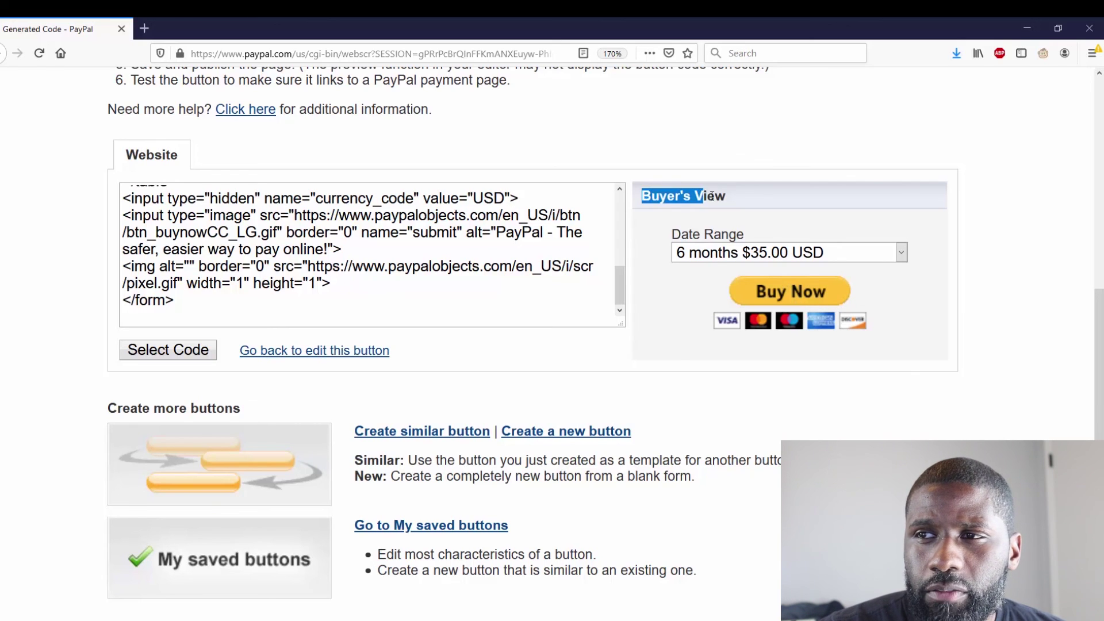
{"action": "left_click_drag", "start_coordinate": [667, 234], "coordinate": [753, 233]}
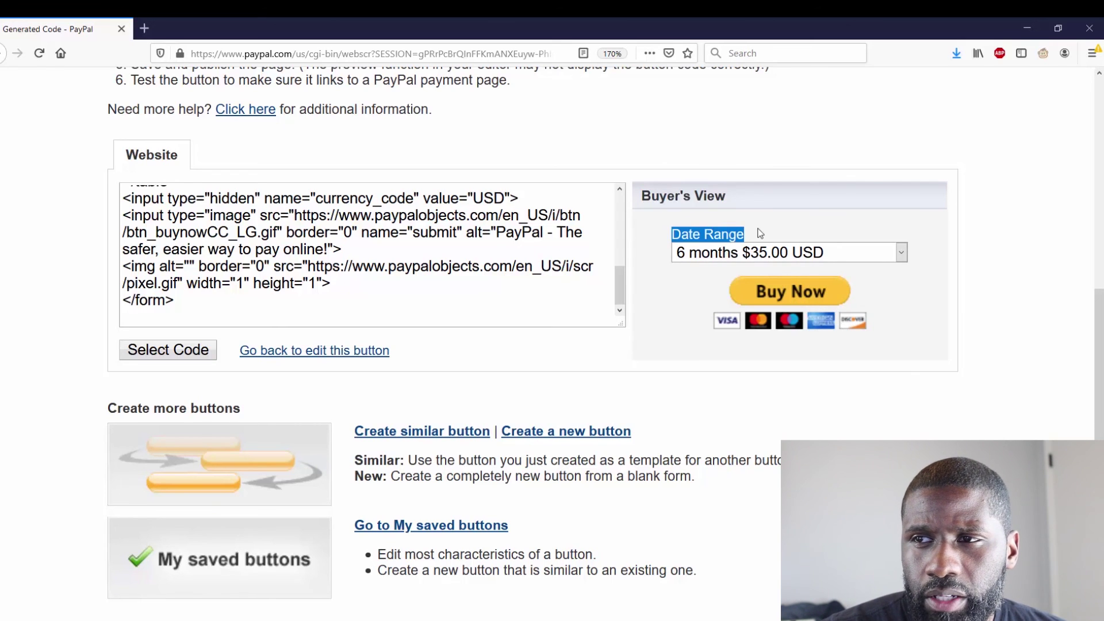
{"action": "left_click", "coordinate": [902, 254]}
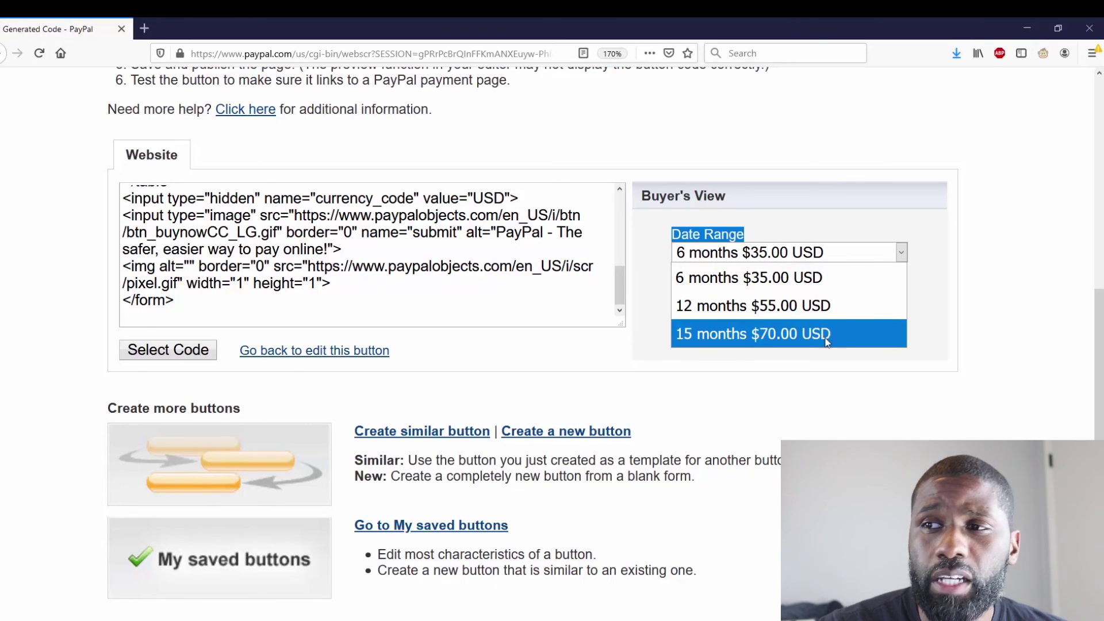
{"action": "left_click", "coordinate": [842, 385]}
{"action": "key", "text": "ctrl+minus"}
{"action": "key", "text": "ctrl+minus"}
{"action": "key", "text": "ctrl+minus"}
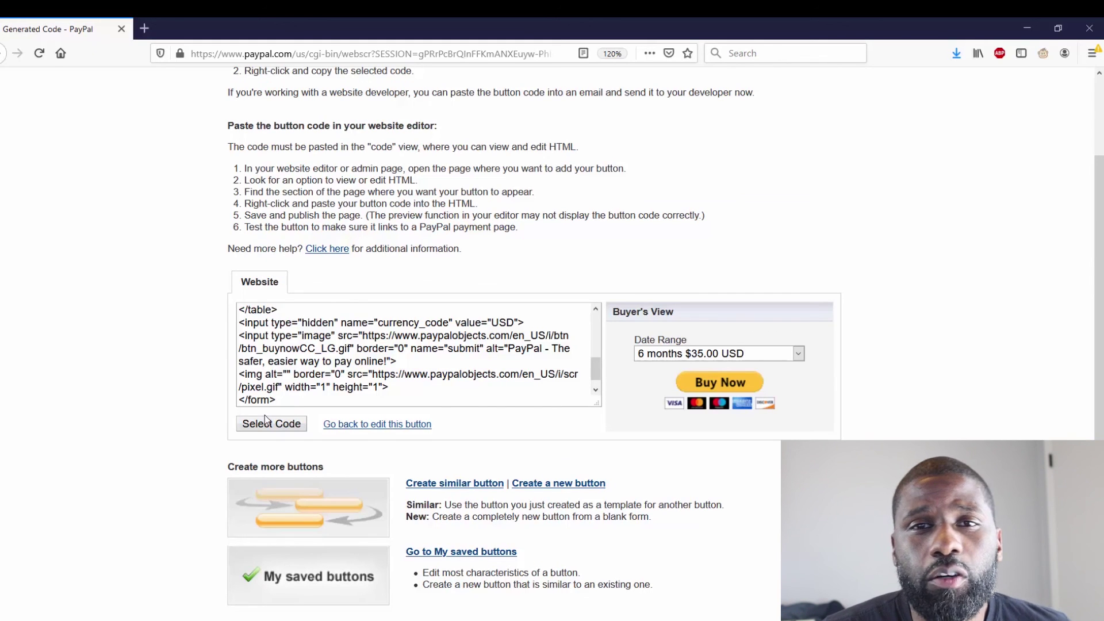